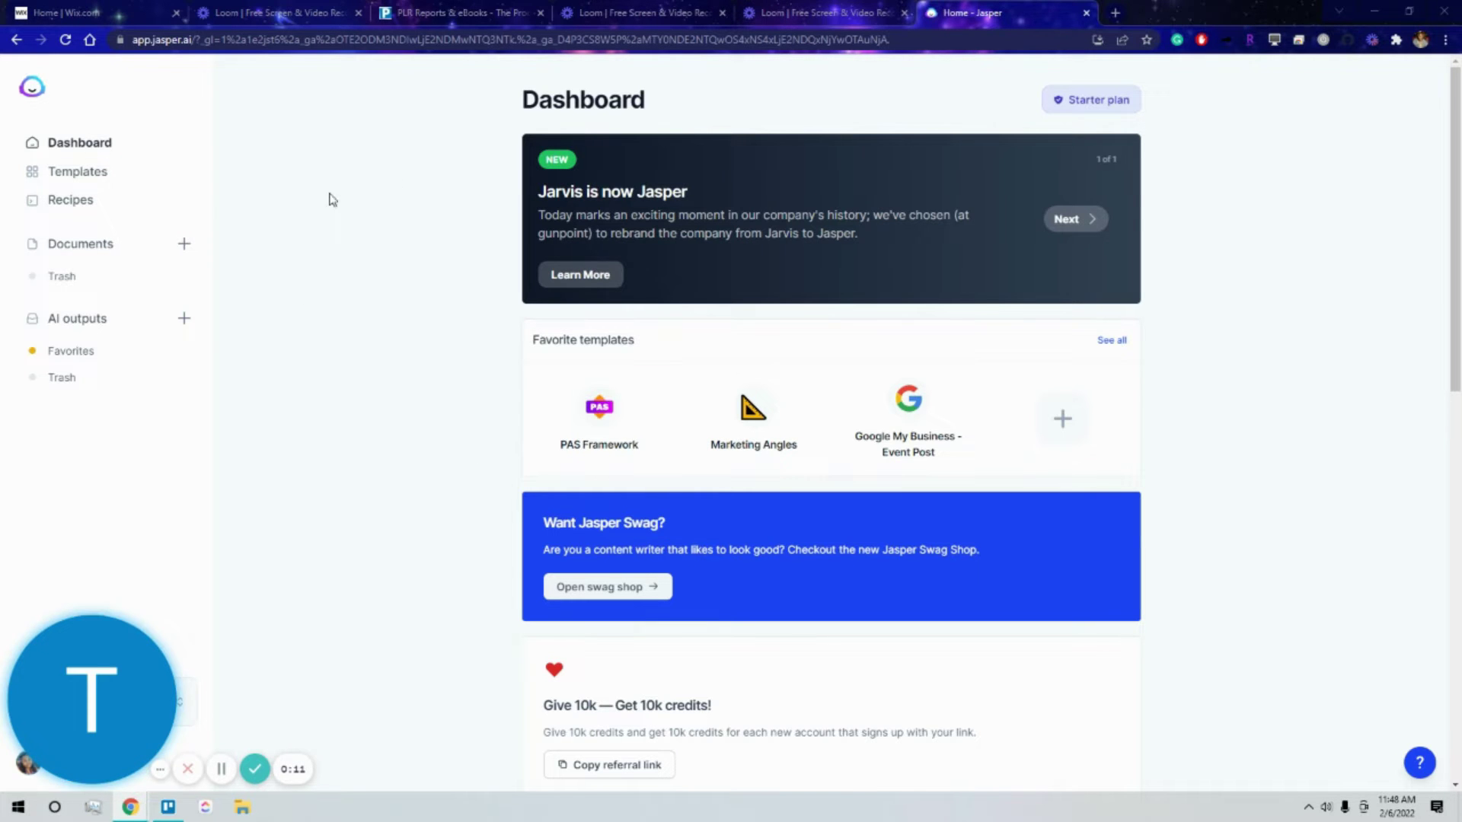
Leave the dashboard and go to the templates library.
{"action": "left_click", "coordinate": [92, 185]}
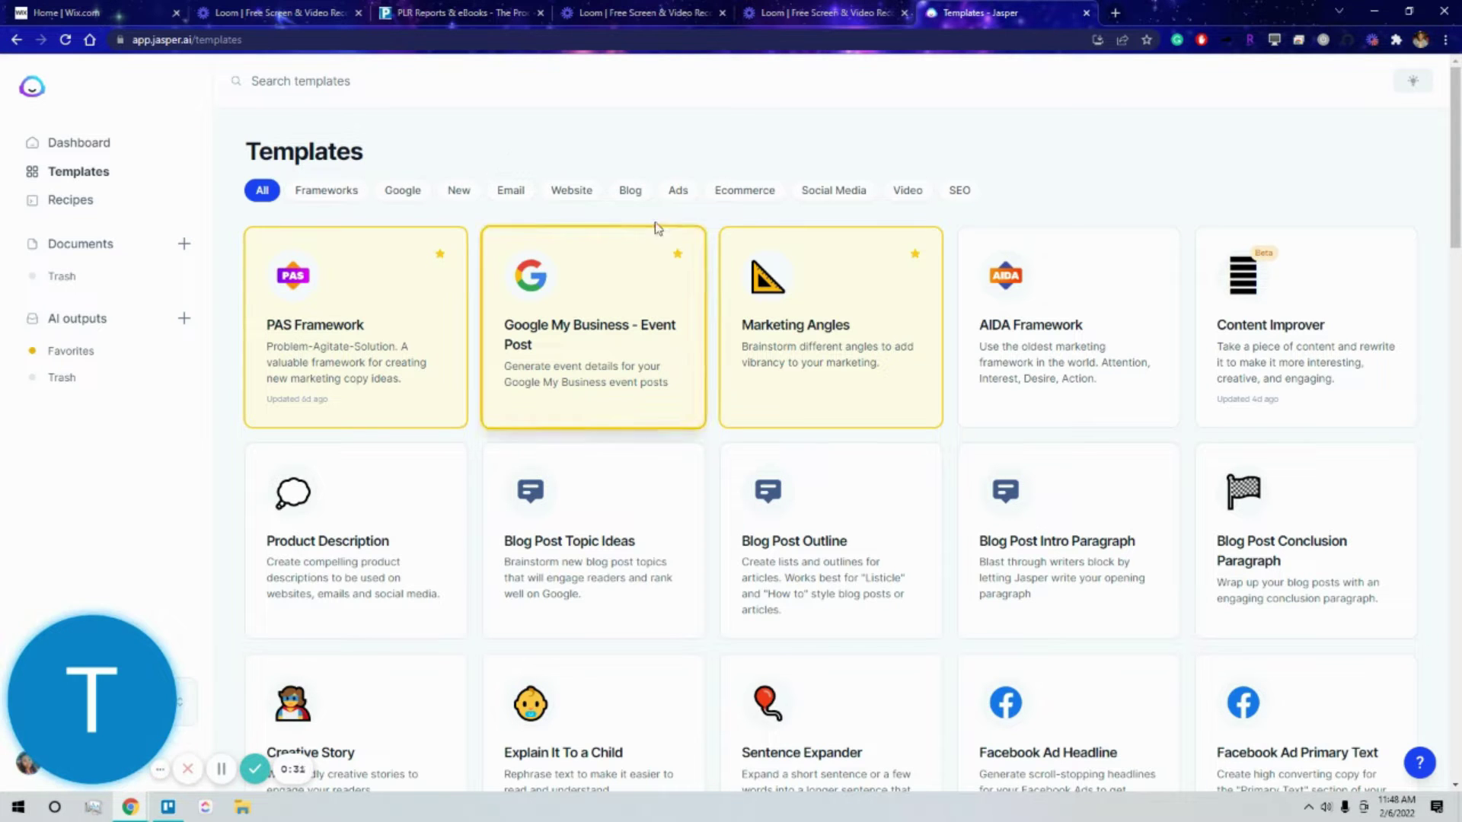
{"action": "left_click", "coordinate": [632, 192]}
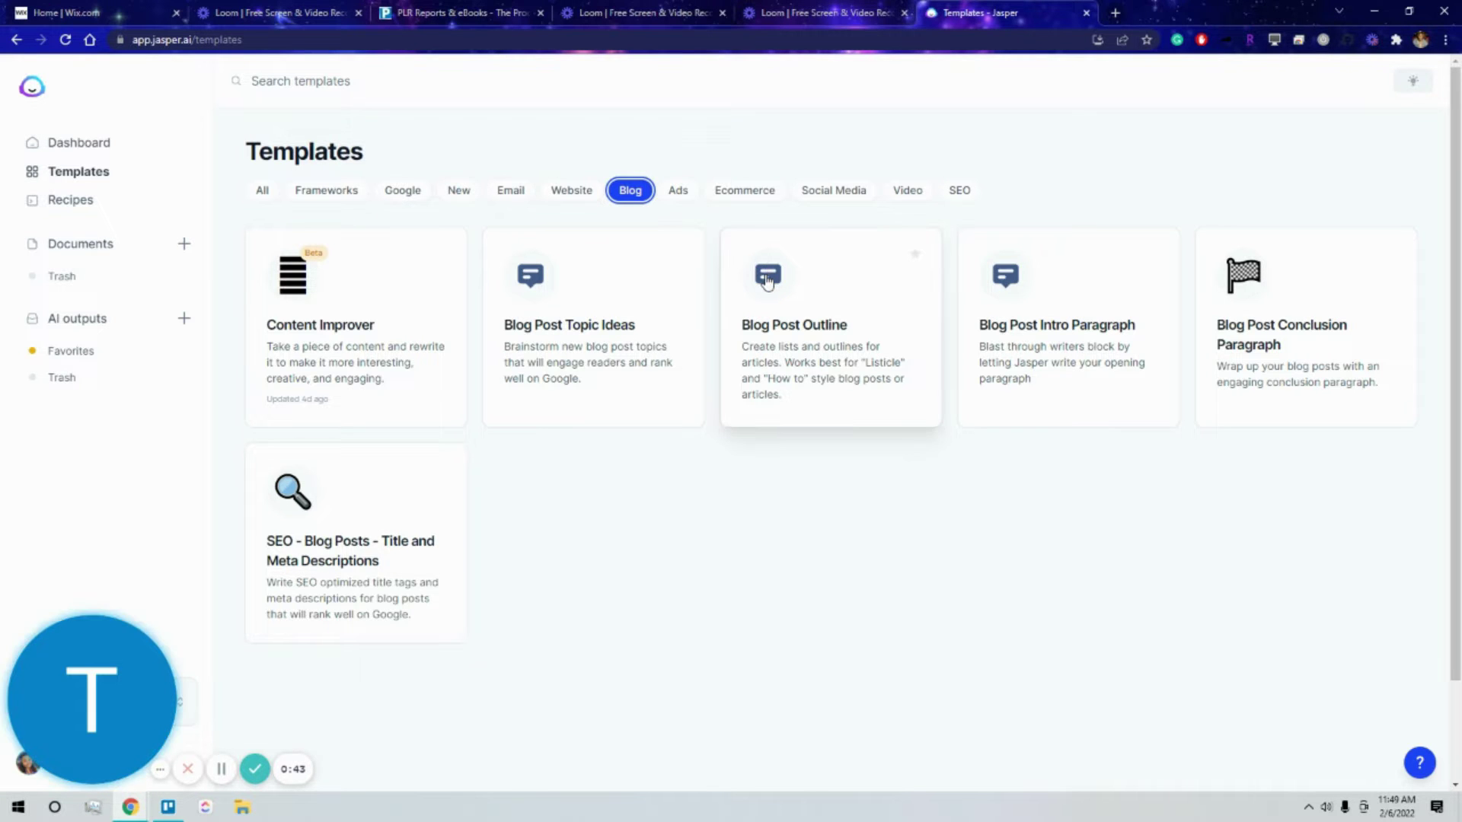
{"action": "left_click", "coordinate": [261, 190]}
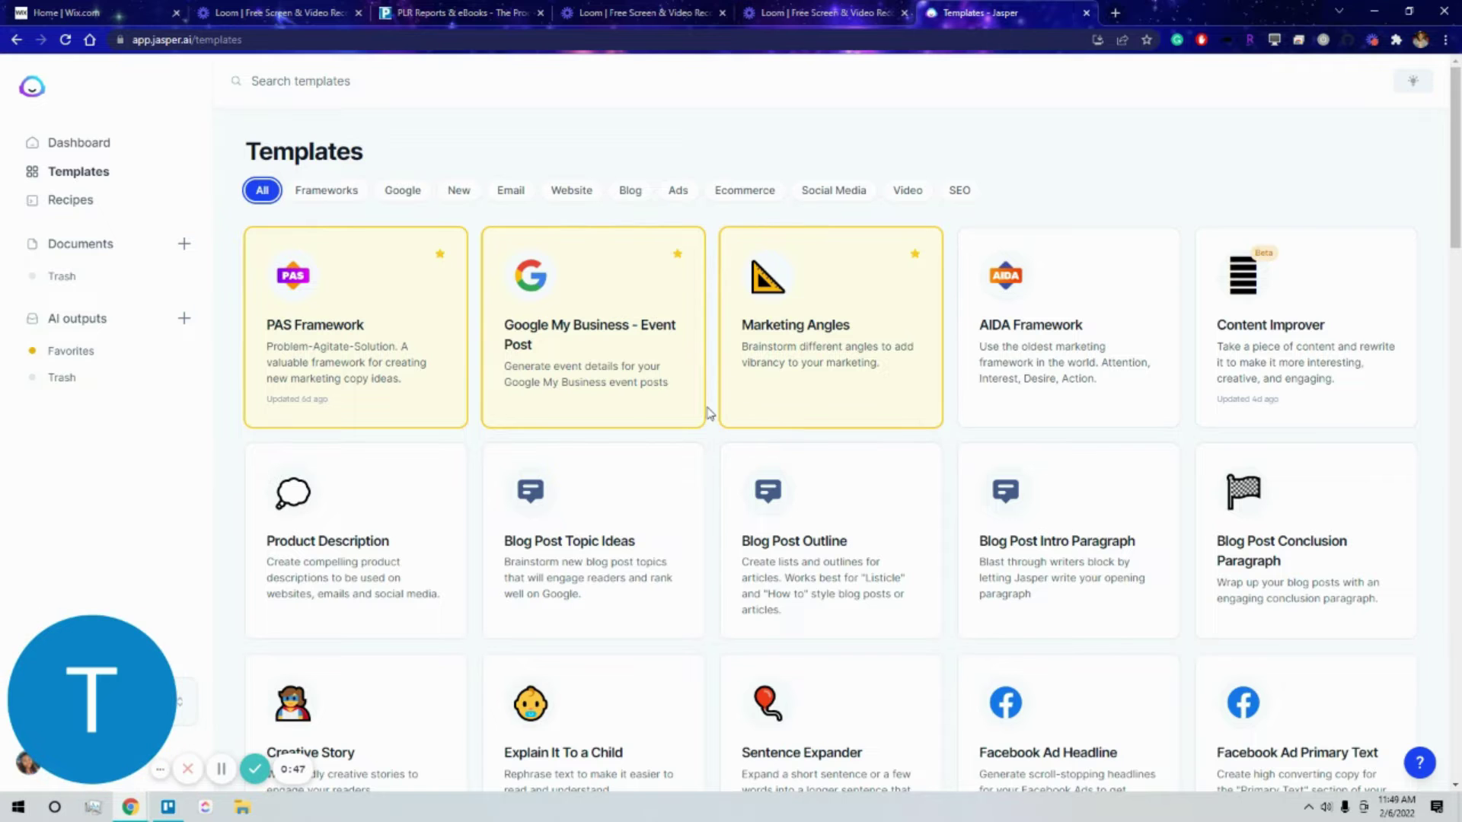
{"action": "left_click", "coordinate": [629, 191]}
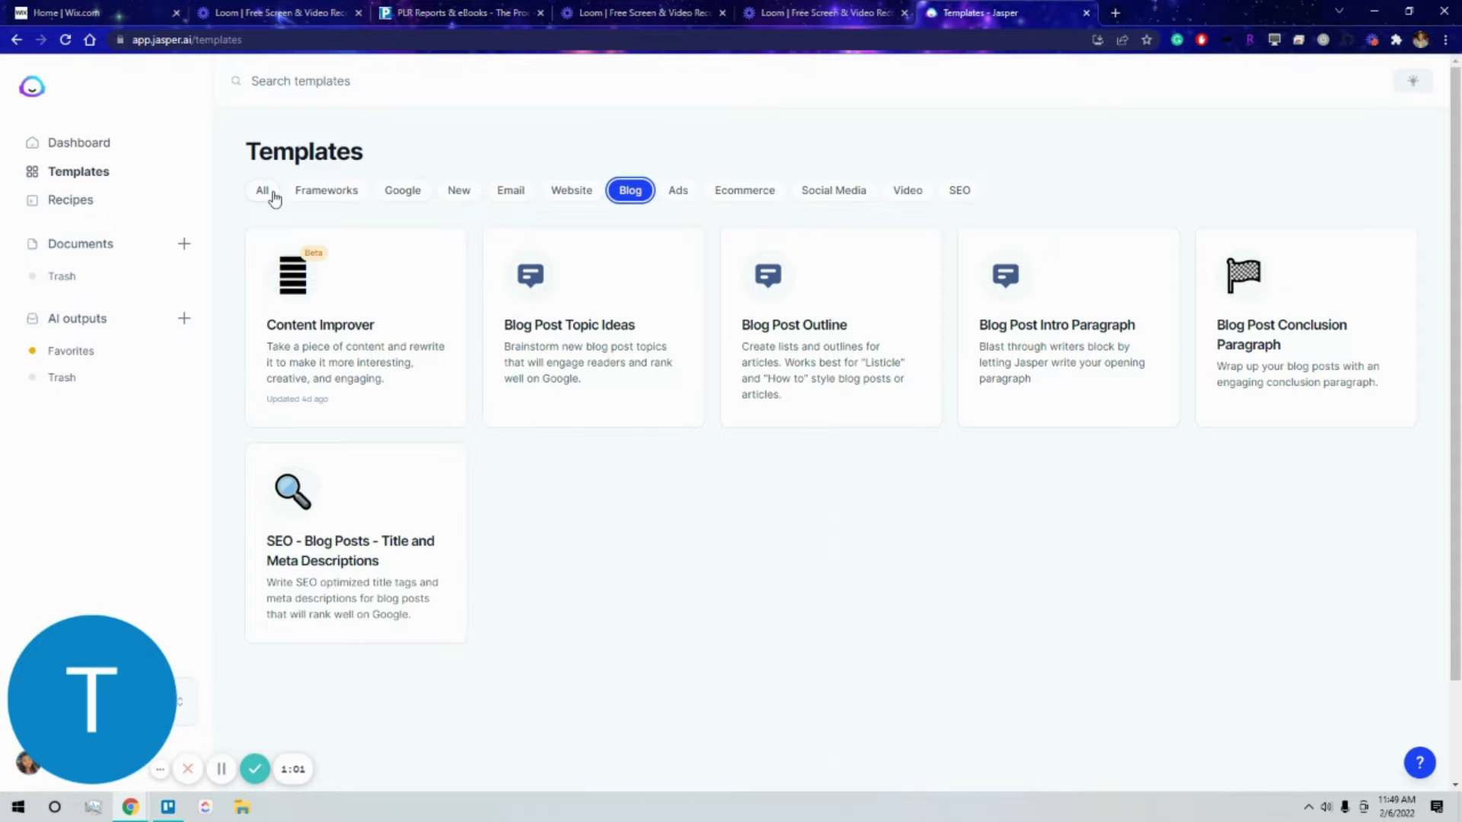
{"action": "left_click", "coordinate": [274, 199]}
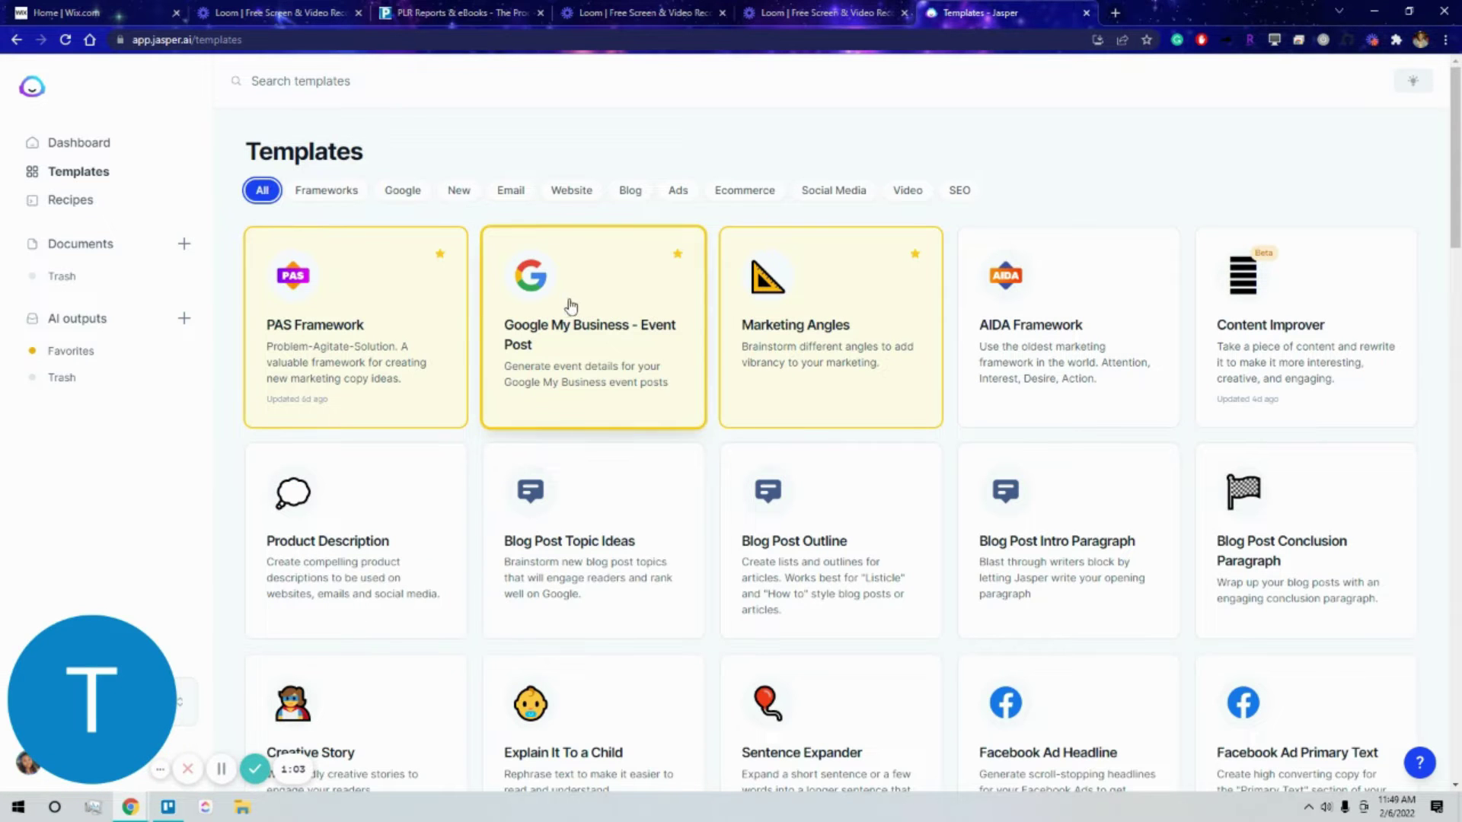
{"action": "scroll", "coordinate": [572, 306], "scroll_direction": "down", "scroll_amount": 2}
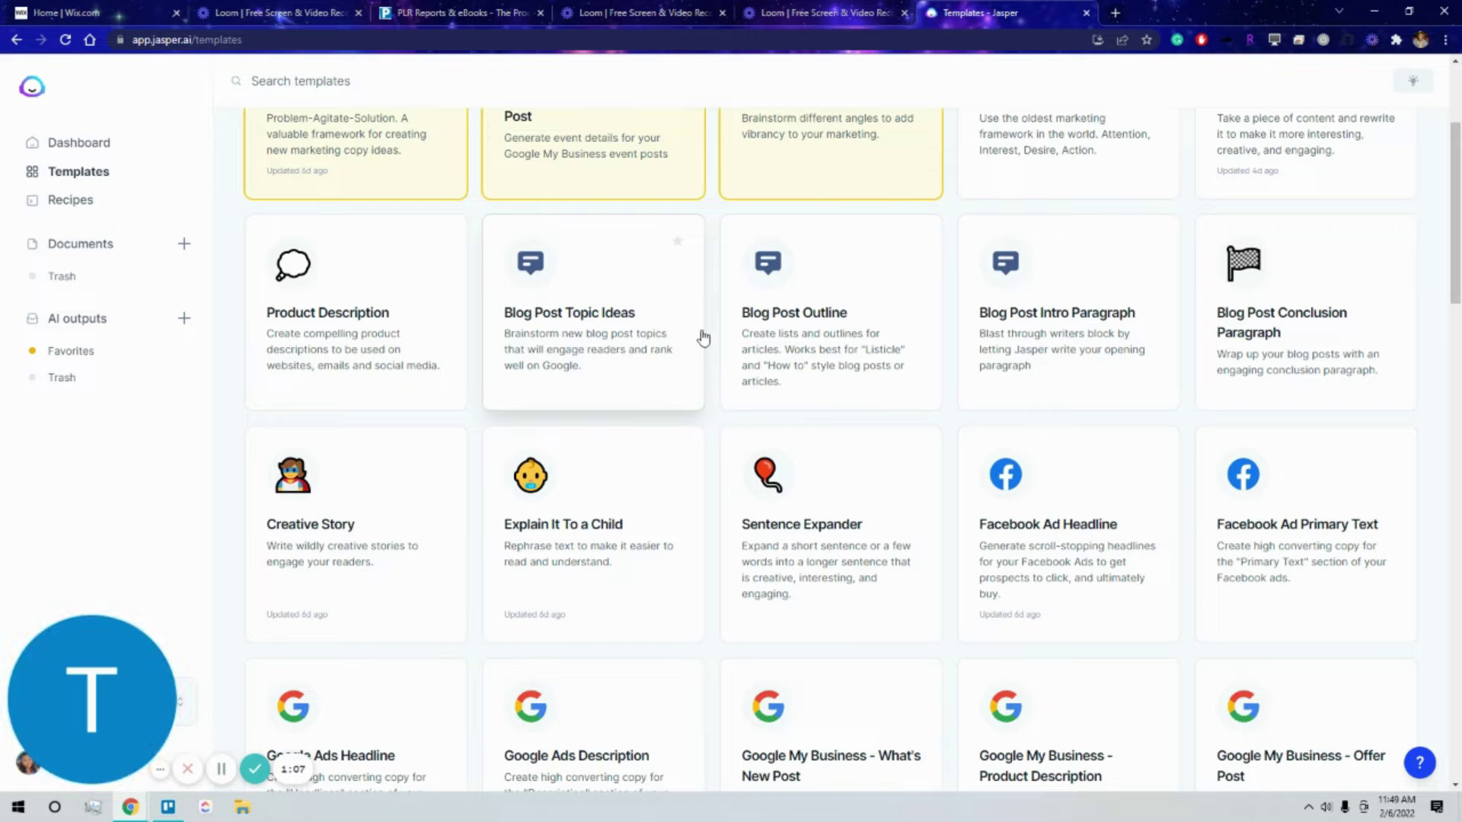
{"action": "scroll", "coordinate": [716, 343], "scroll_direction": "down", "scroll_amount": 3}
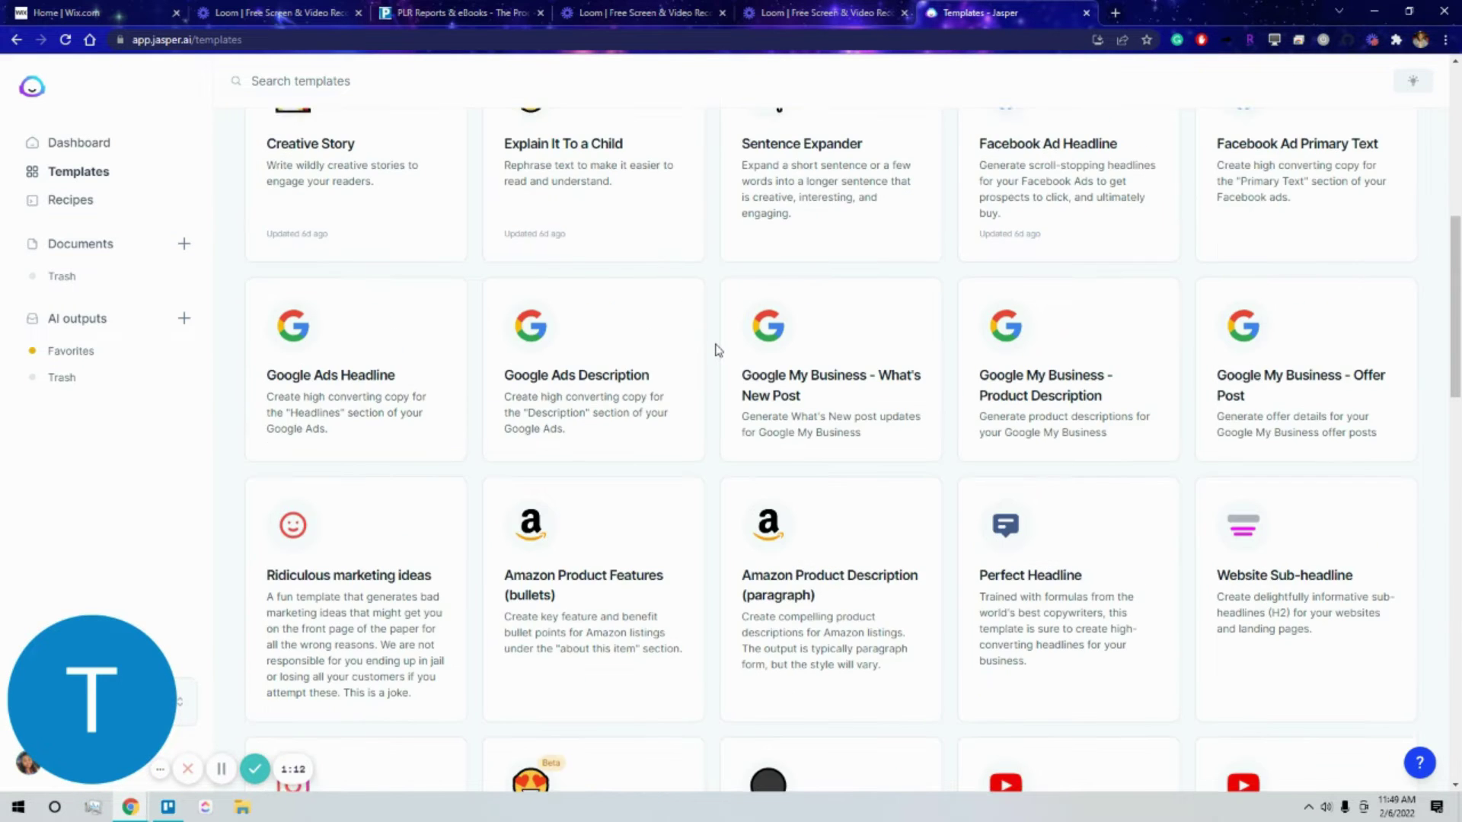
{"action": "scroll", "coordinate": [716, 345], "scroll_direction": "down", "scroll_amount": 1}
{"action": "scroll", "coordinate": [716, 348], "scroll_direction": "down", "scroll_amount": 1}
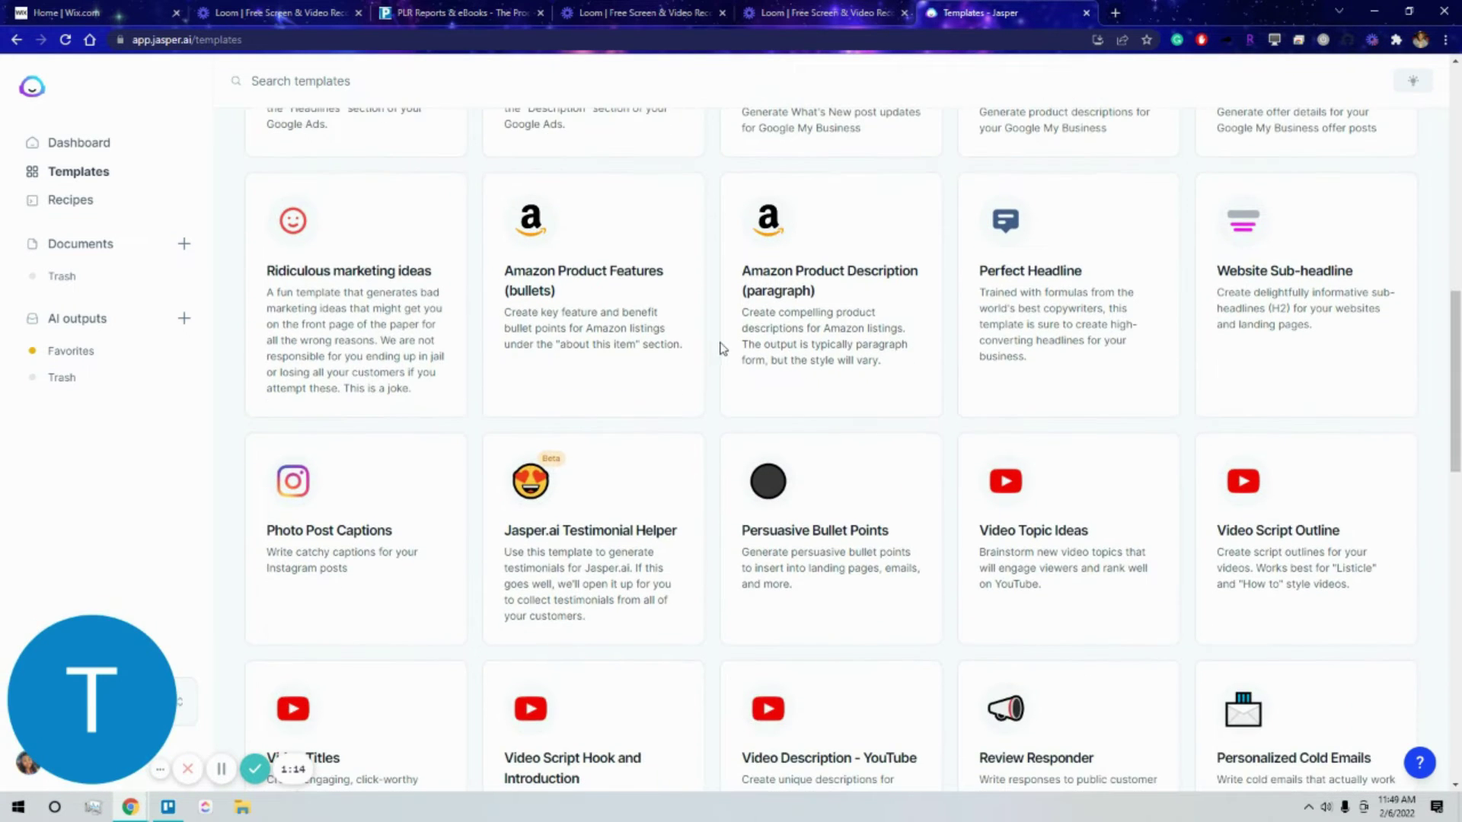
{"action": "scroll", "coordinate": [716, 348], "scroll_direction": "down", "scroll_amount": 3}
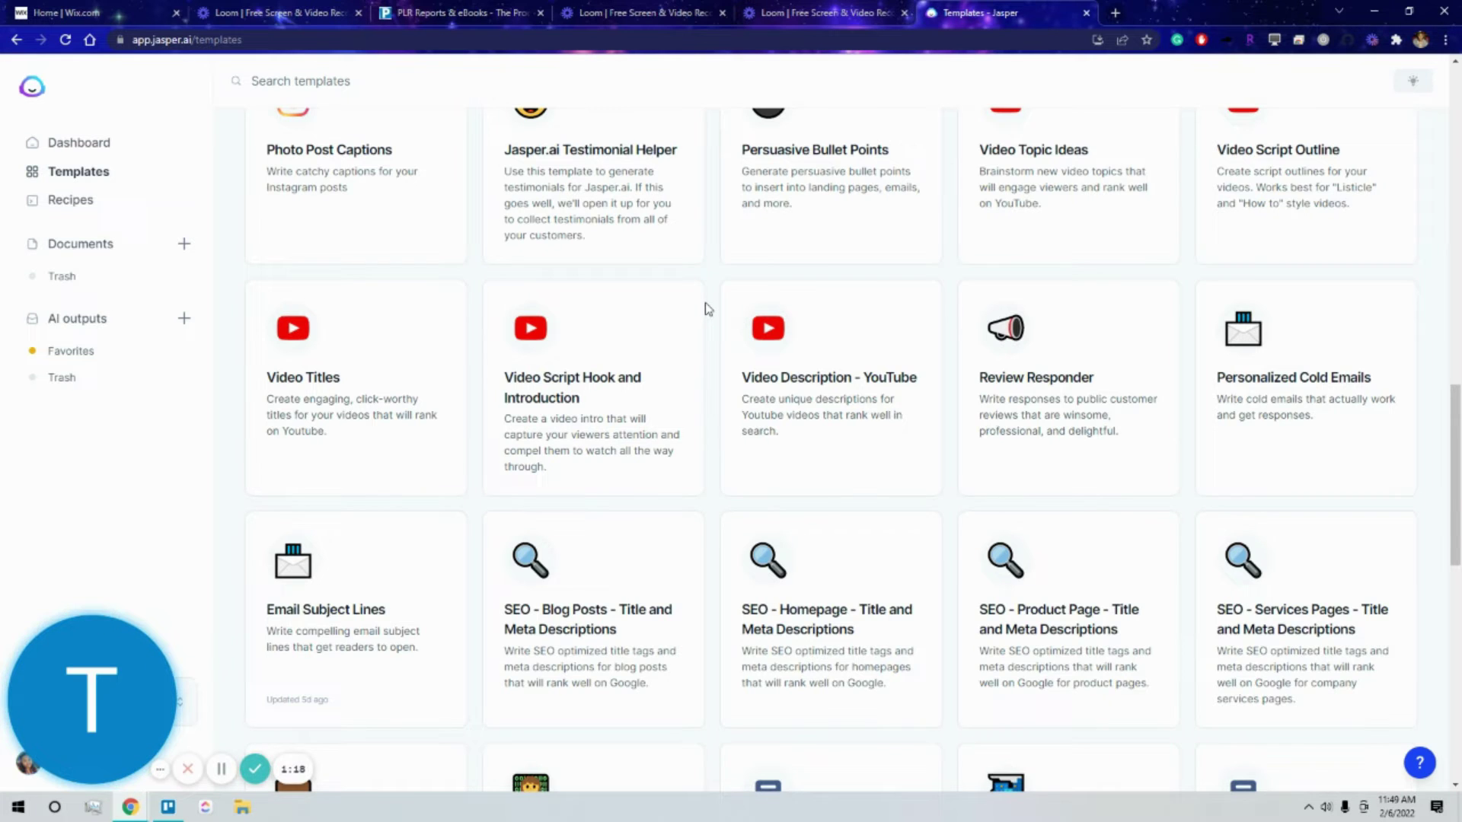
{"action": "scroll", "coordinate": [705, 311], "scroll_direction": "up", "scroll_amount": 4}
{"action": "scroll", "coordinate": [705, 310], "scroll_direction": "up", "scroll_amount": 5}
{"action": "scroll", "coordinate": [705, 309], "scroll_direction": "up", "scroll_amount": 2}
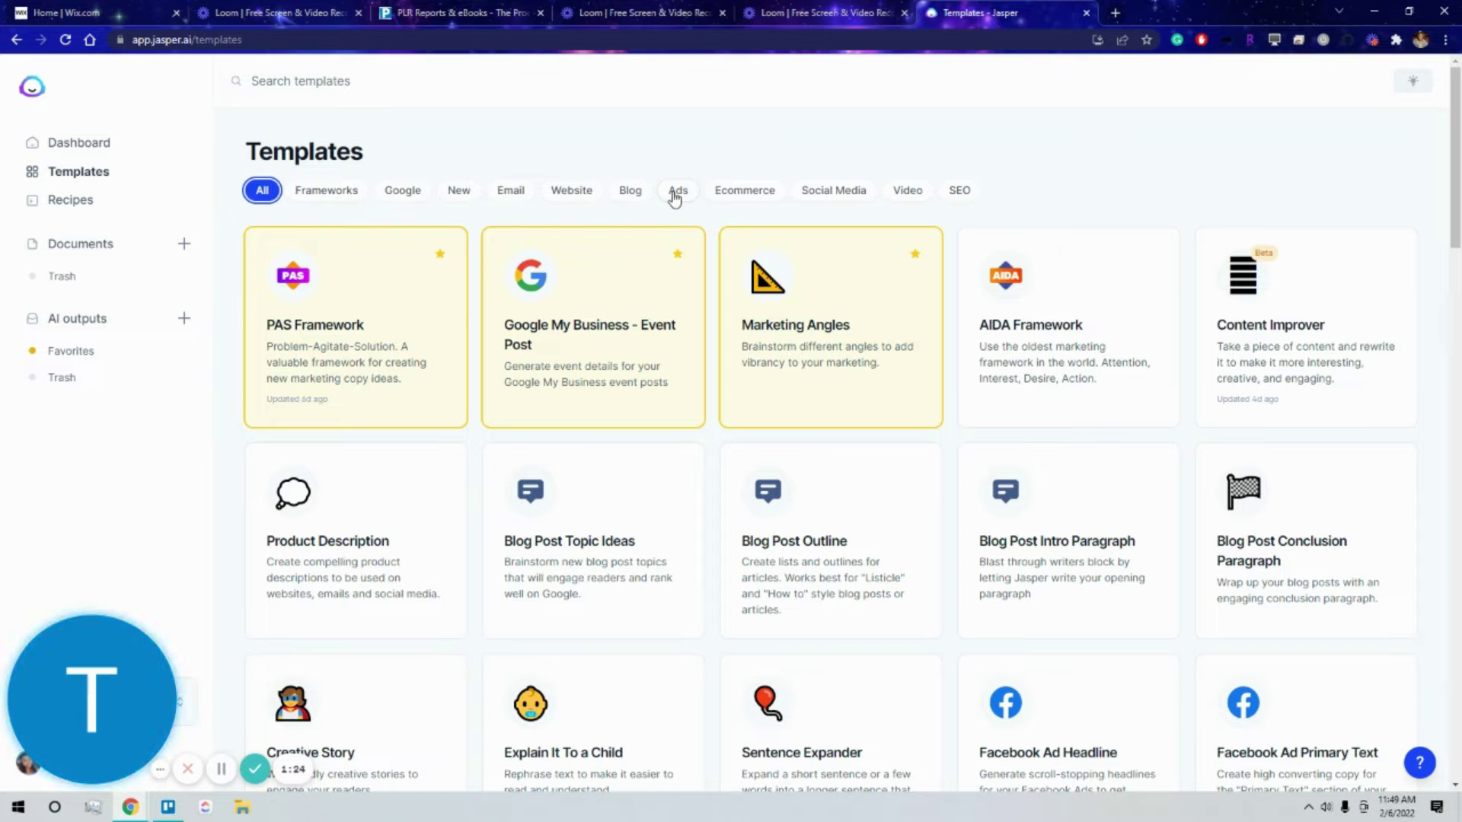
Filter to Ads templates and load the Google Ads Headline form.
{"action": "left_click", "coordinate": [676, 193]}
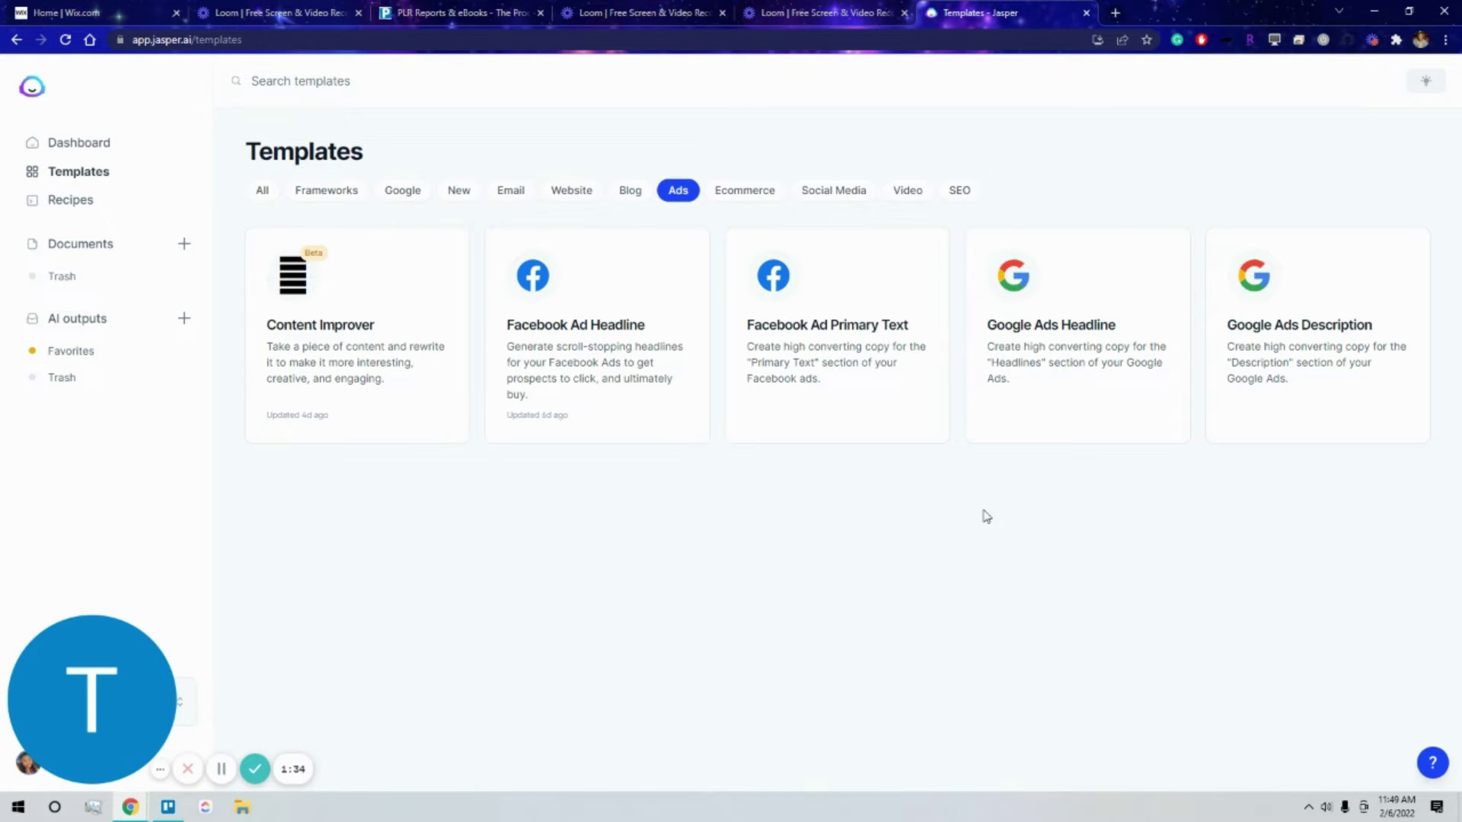
{"action": "mouse_move", "coordinate": [1041, 427]}
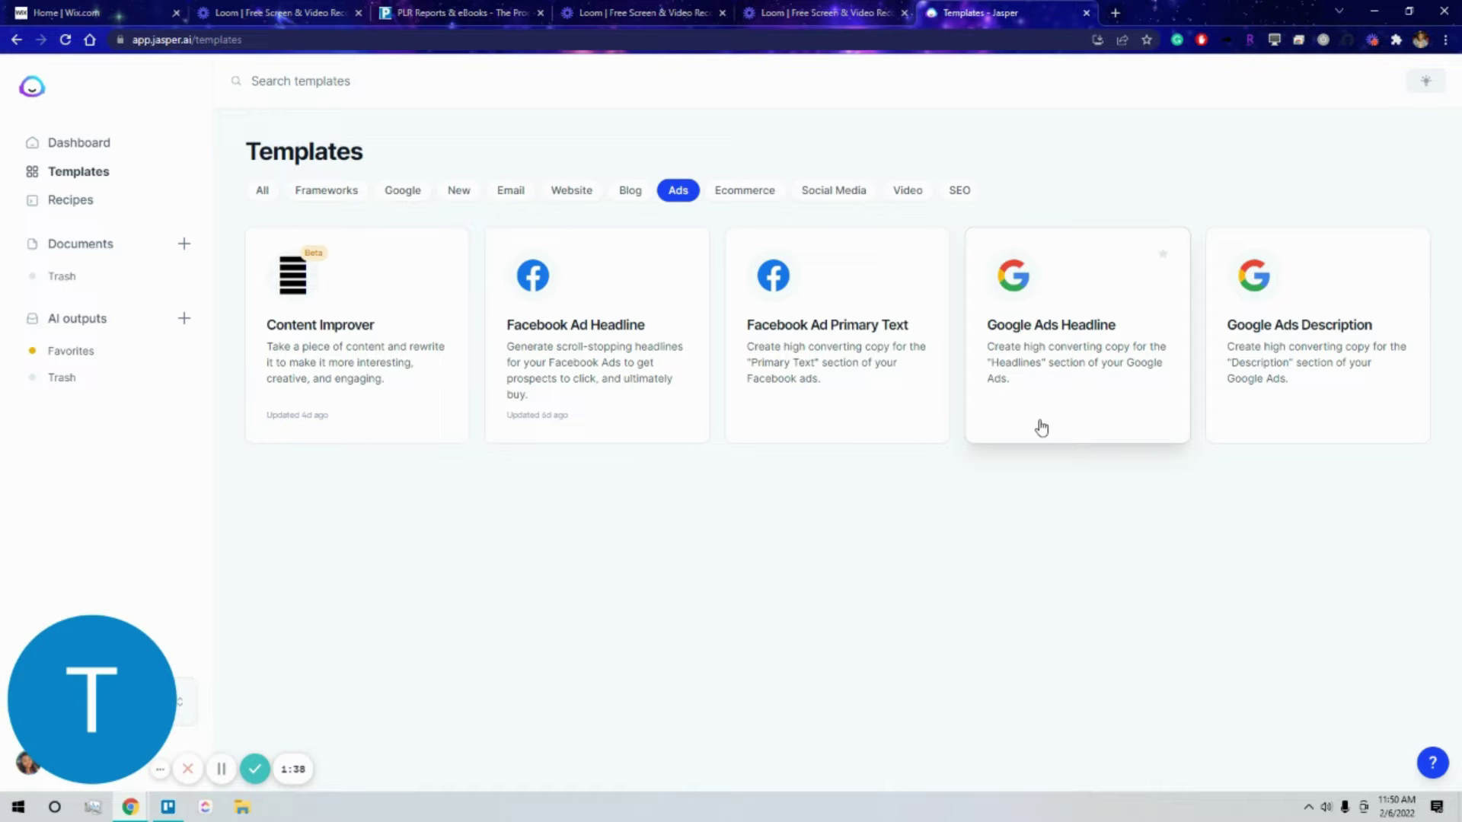
{"action": "left_click", "coordinate": [1103, 345]}
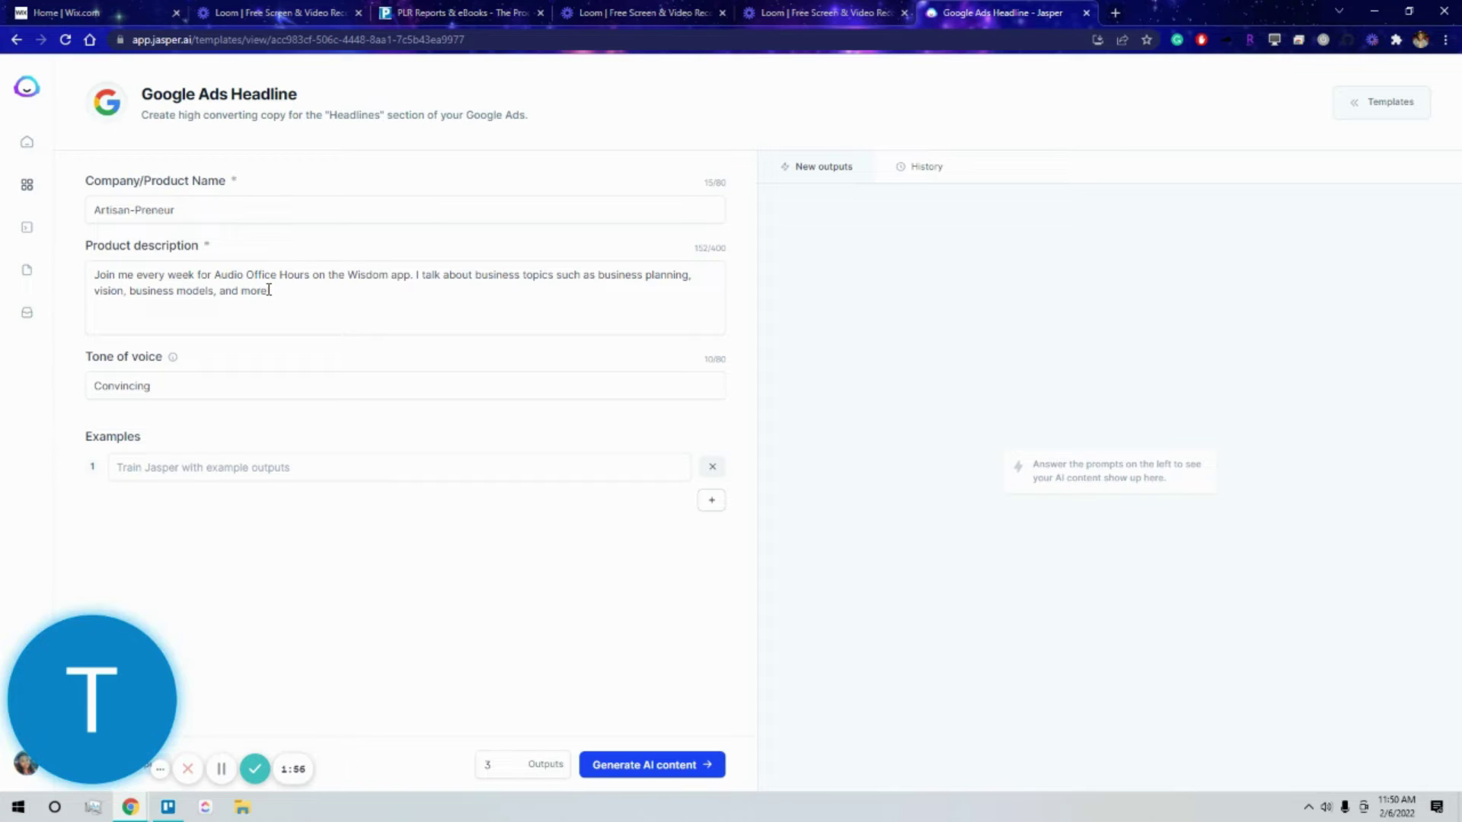
Replace the company/product name with Audio Office Hours, keeping the existing description.
{"action": "left_click_drag", "start_coordinate": [275, 290], "coordinate": [49, 281]}
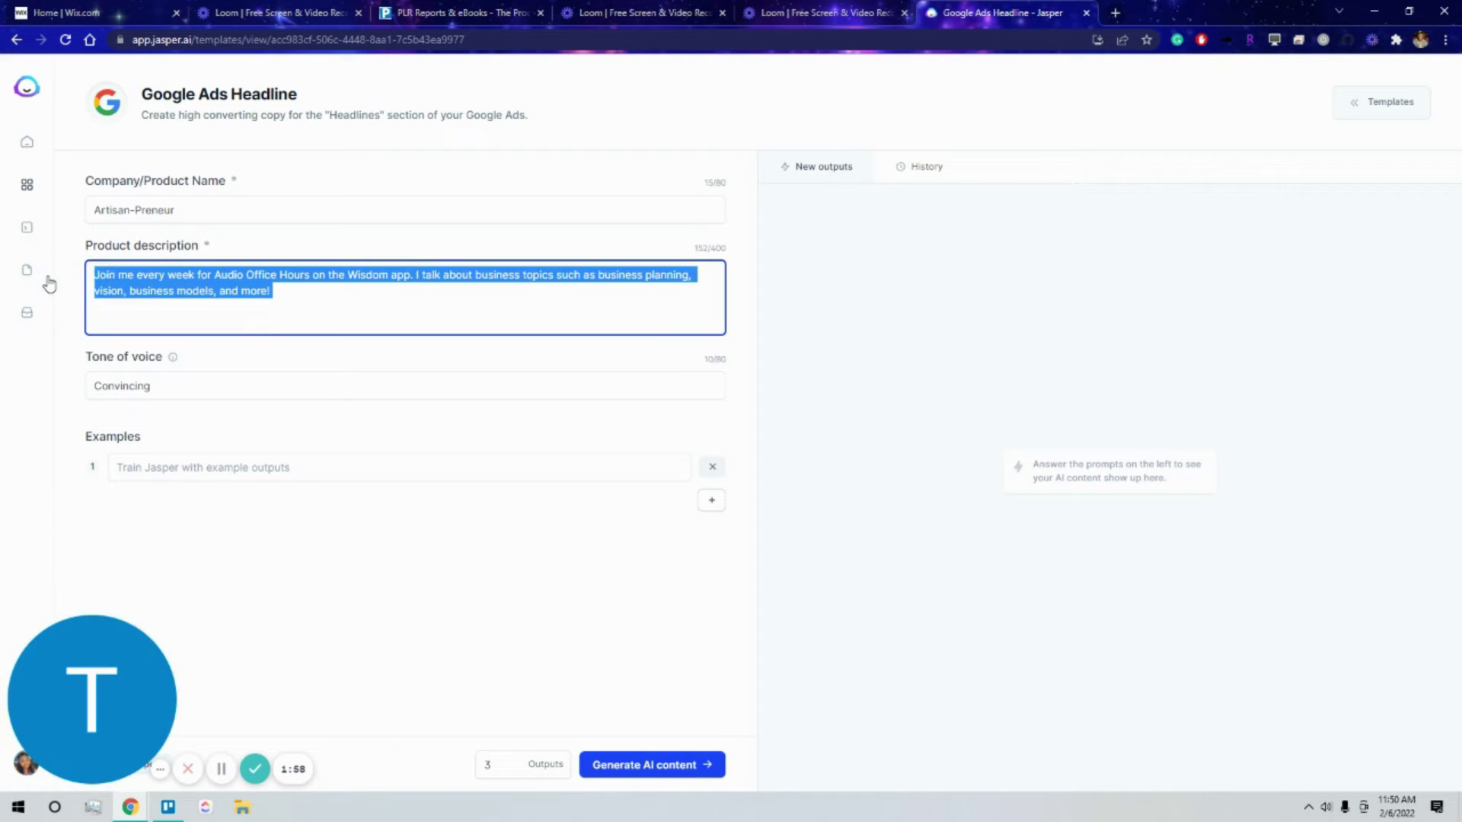
{"action": "left_click", "coordinate": [421, 545]}
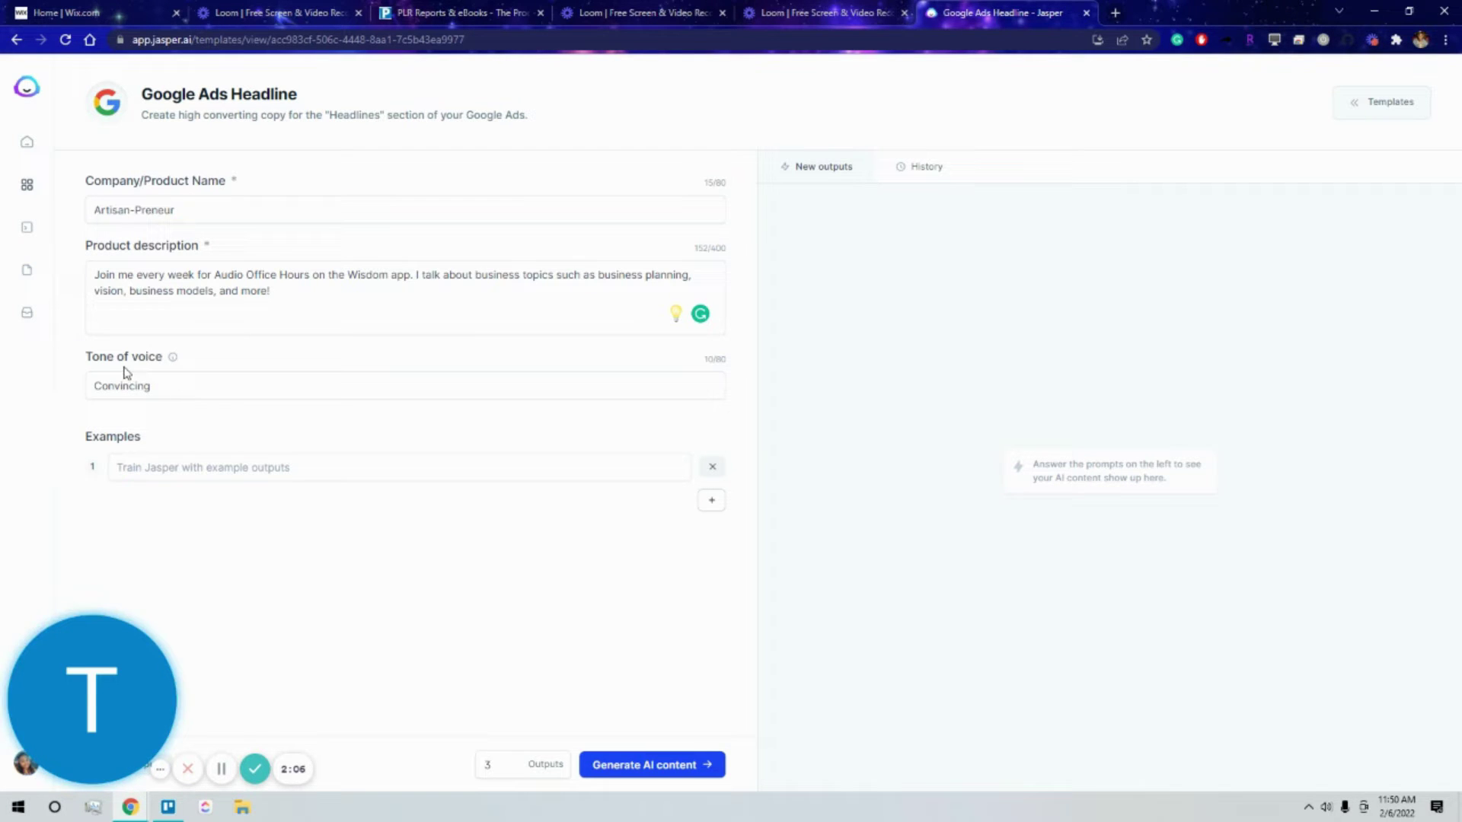
{"action": "double_click", "coordinate": [196, 210]}
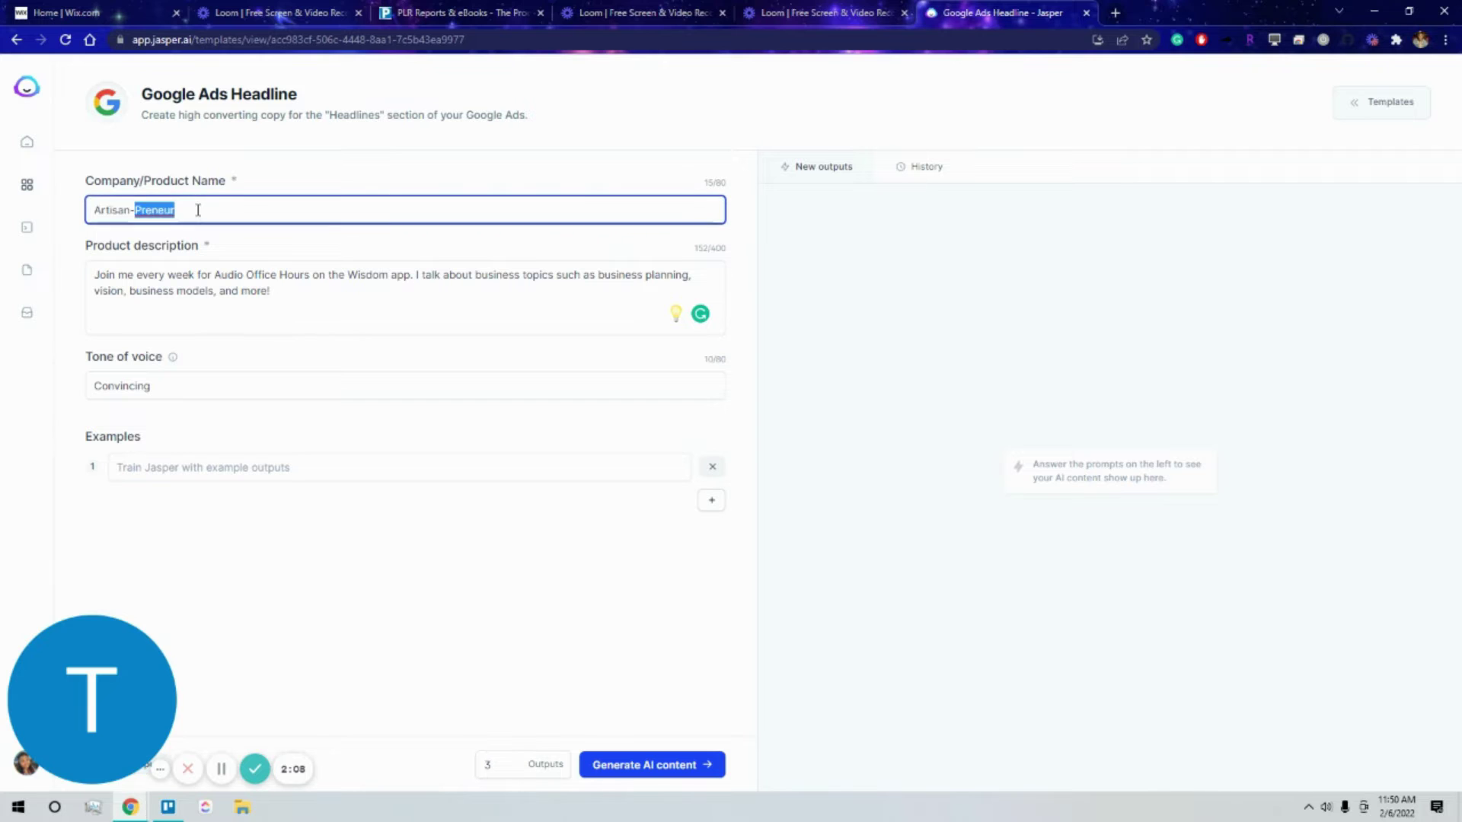
{"action": "triple_click", "coordinate": [197, 210]}
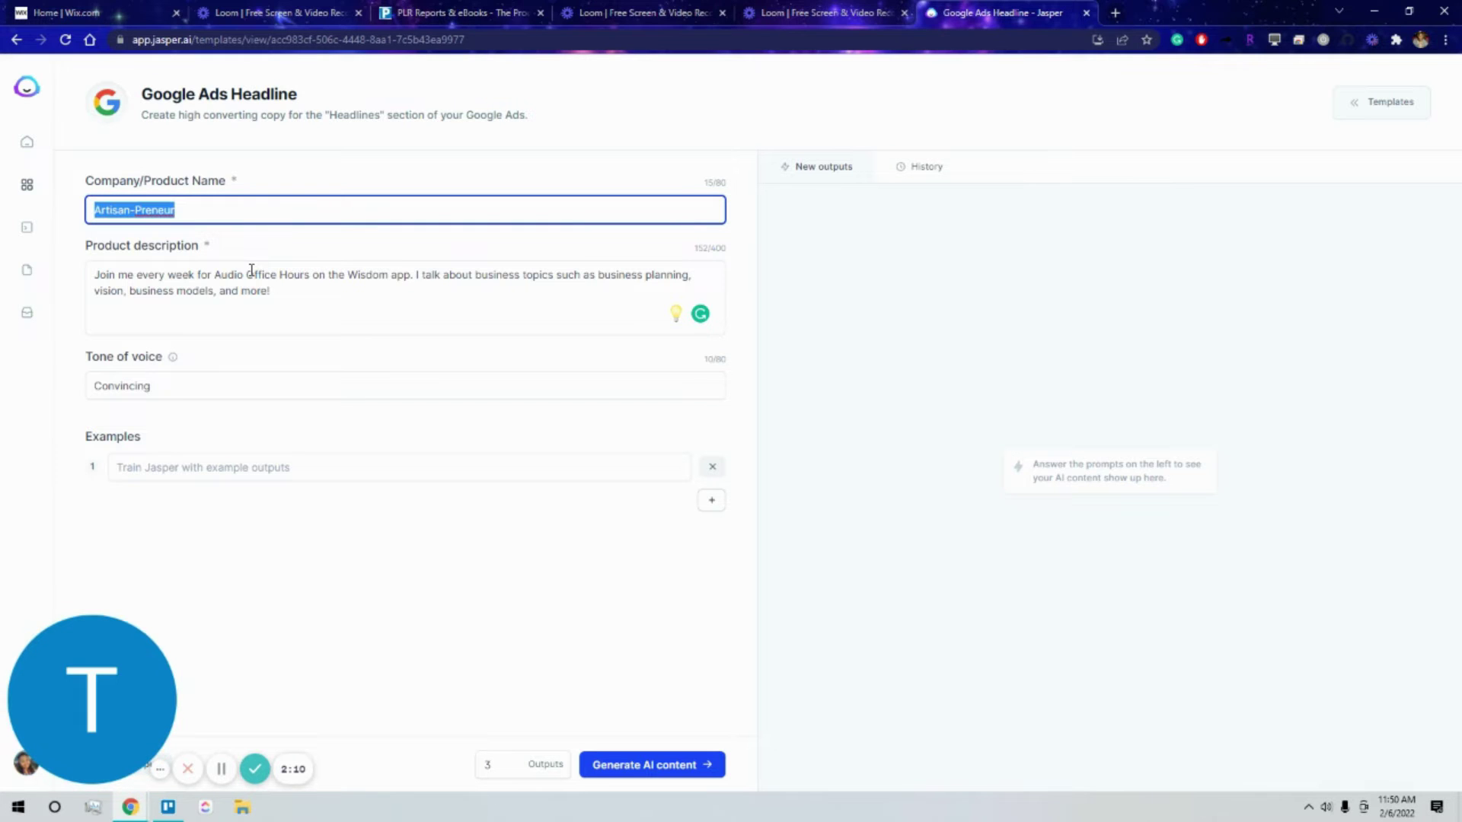
{"action": "type", "text": "Audio "}
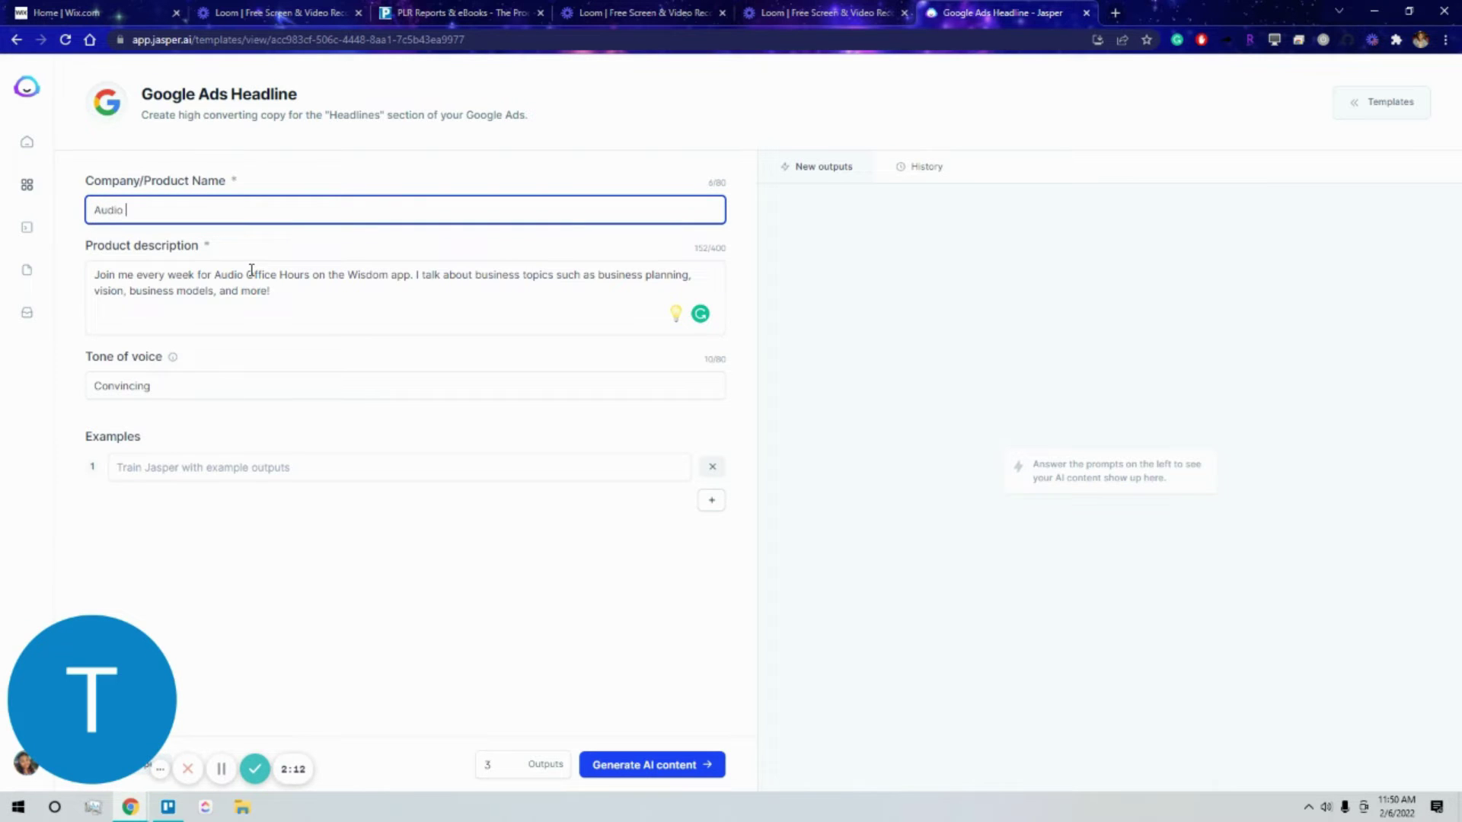
{"action": "type", "text": "Offic"}
{"action": "mouse_move", "coordinate": [92, 699]}
{"action": "left_click", "coordinate": [192, 244]}
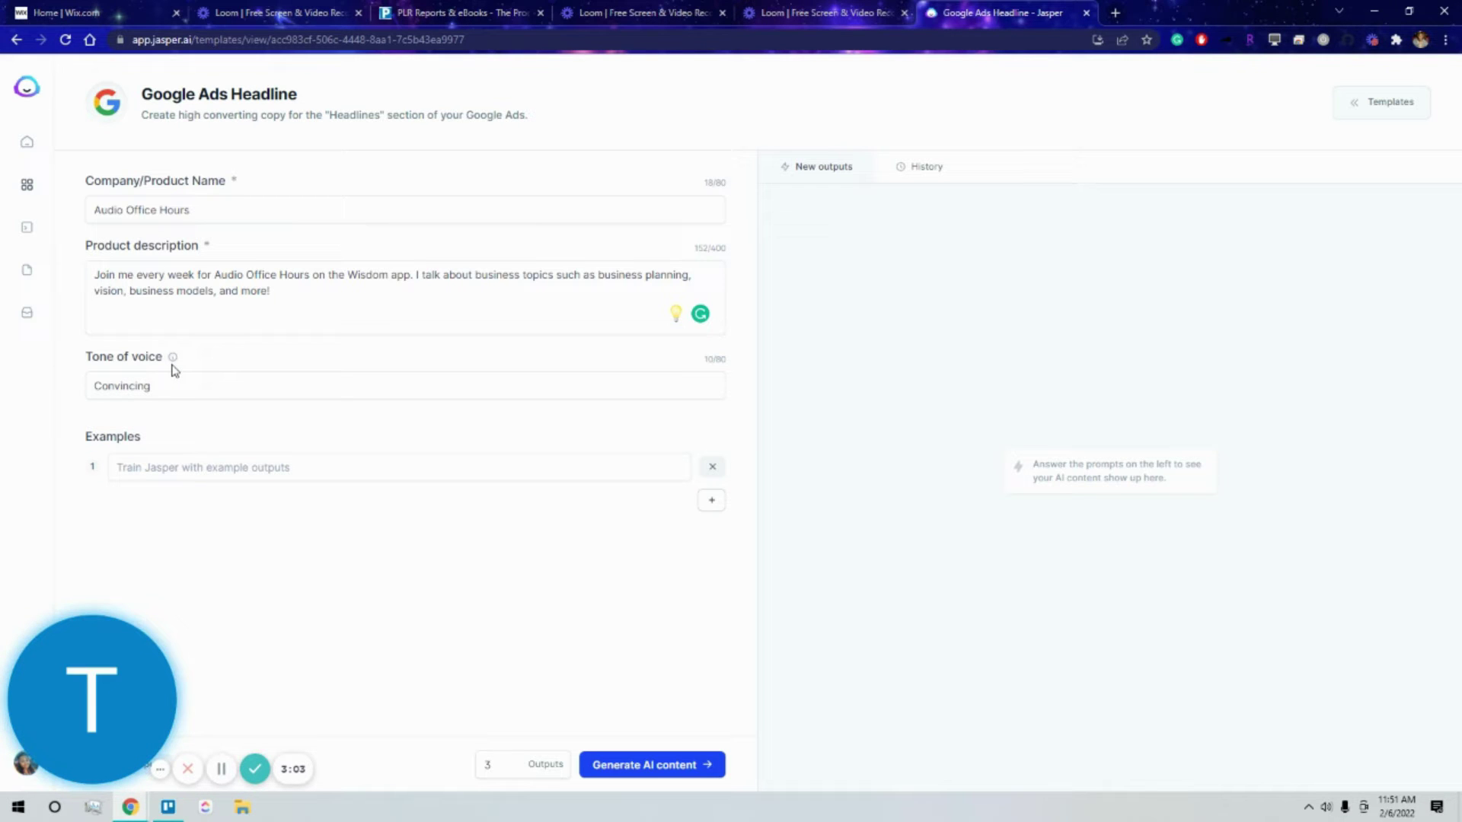
{"action": "mouse_move", "coordinate": [173, 357]}
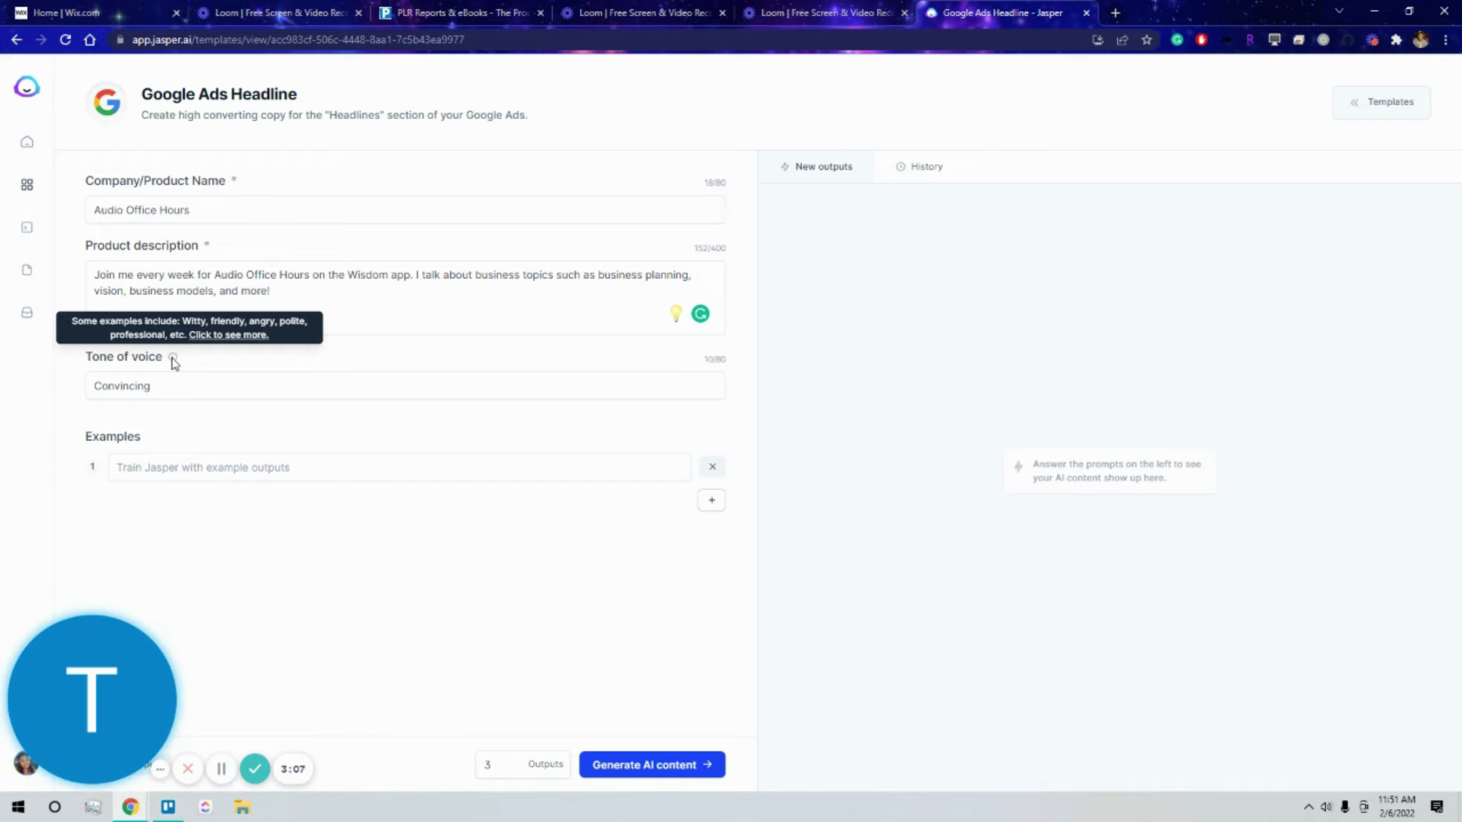
{"action": "left_click", "coordinate": [217, 338]}
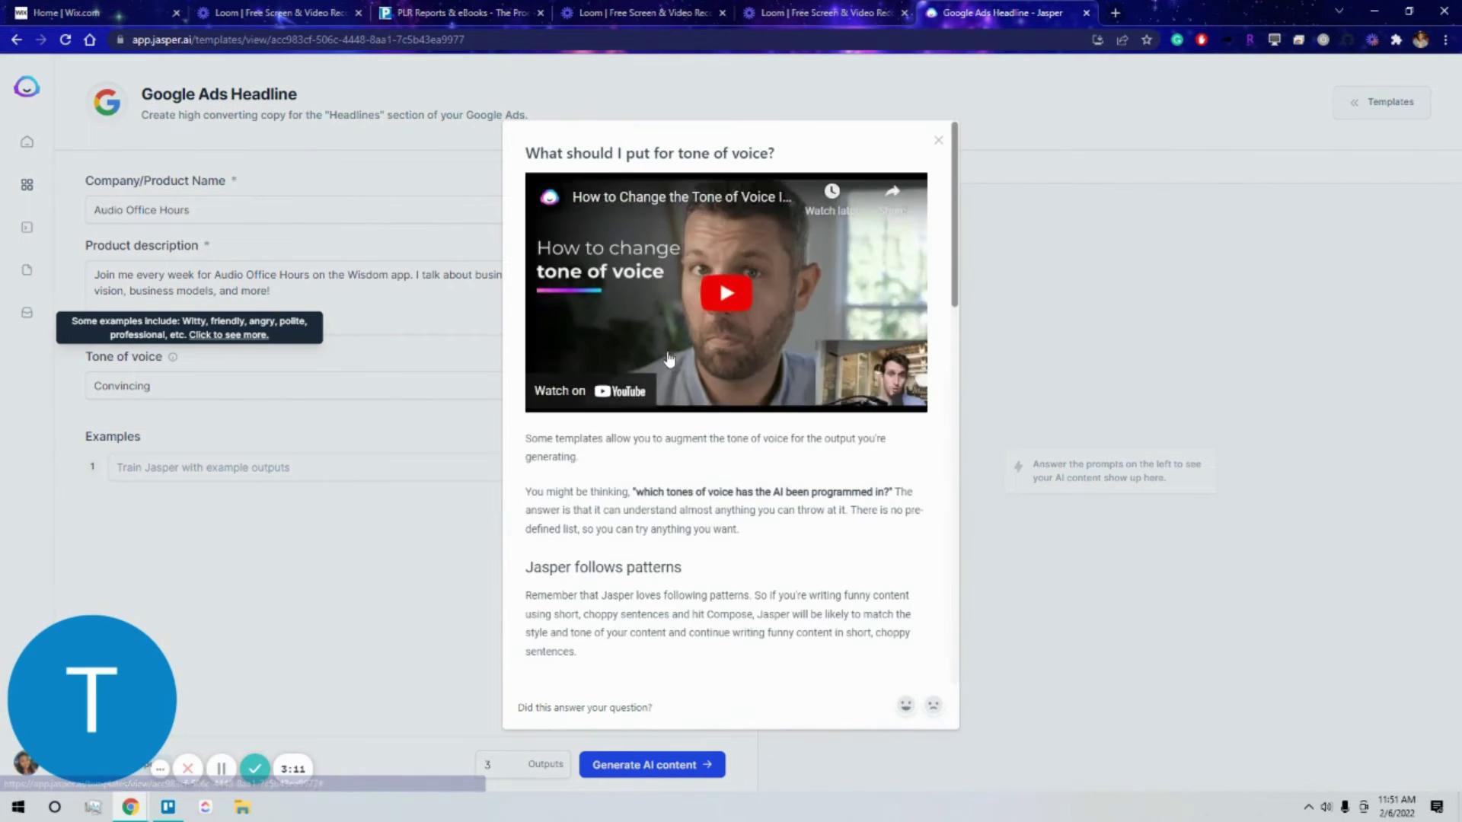
{"action": "scroll", "coordinate": [669, 359], "scroll_direction": "down", "scroll_amount": 5}
{"action": "scroll", "coordinate": [675, 372], "scroll_direction": "down", "scroll_amount": 3}
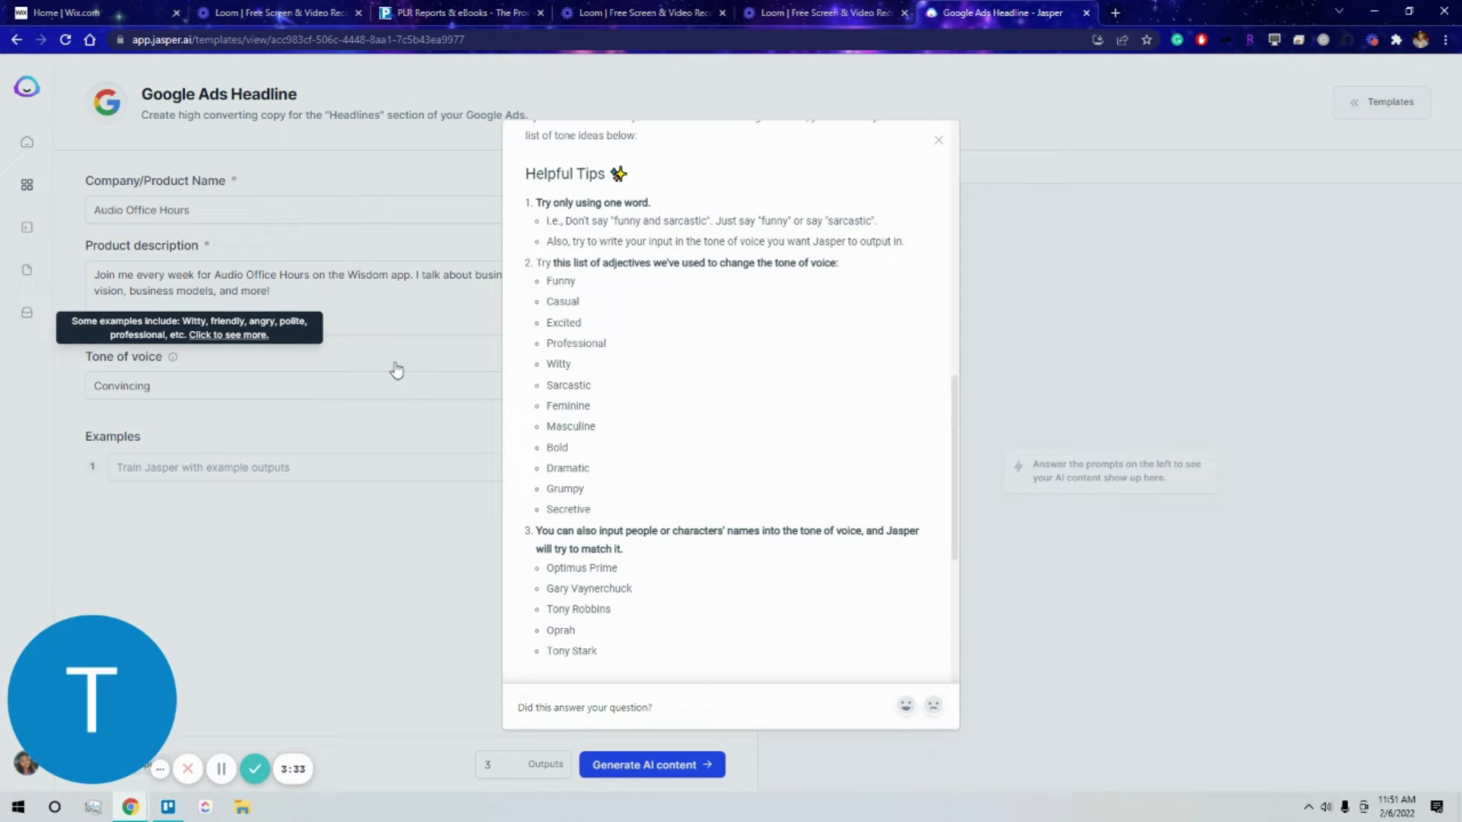
{"action": "left_click", "coordinate": [327, 556]}
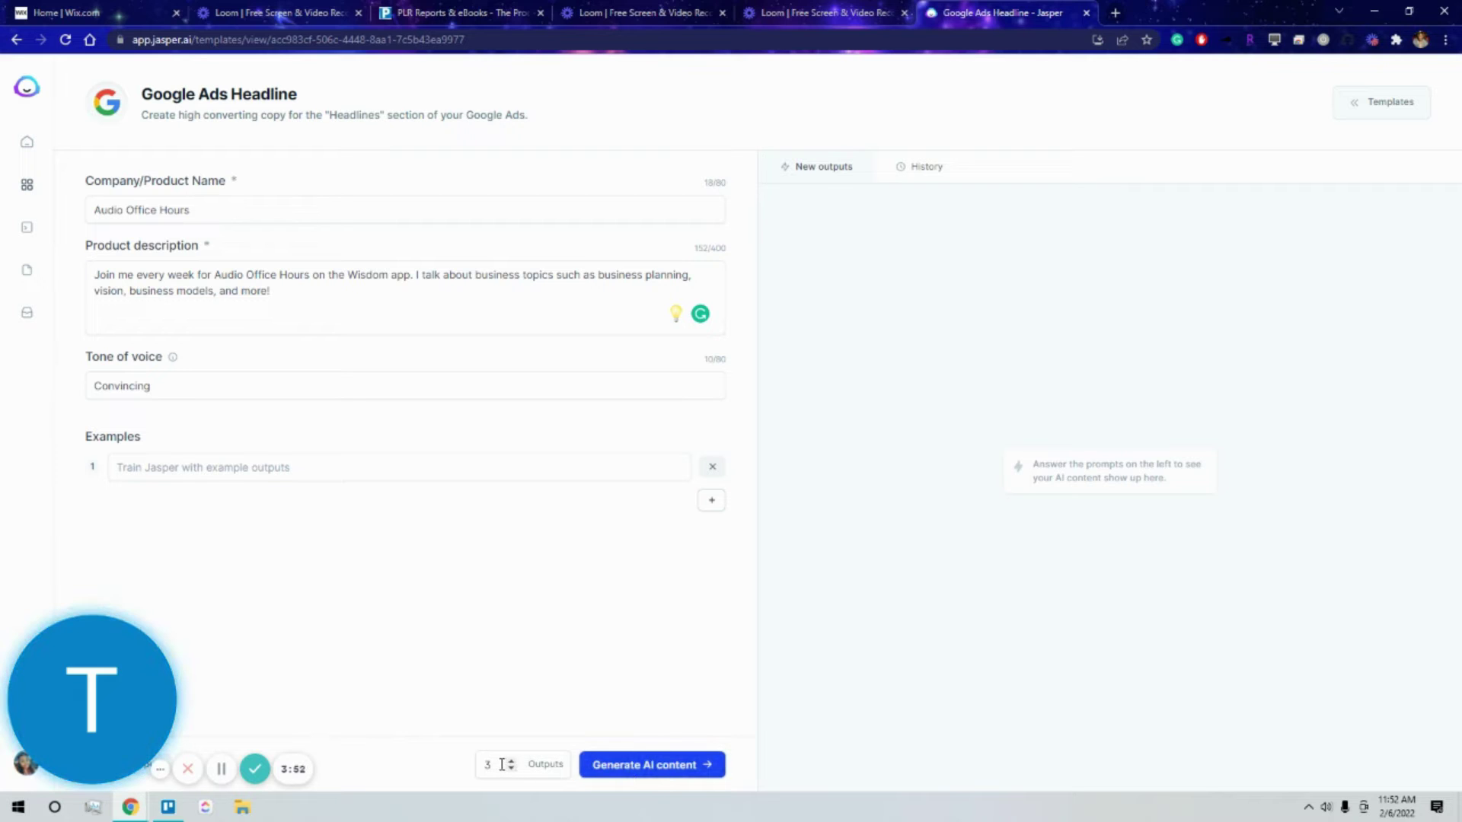
Generate two batches of headlines, six in total, including Join Me for Business Tips.
{"action": "left_click", "coordinate": [607, 765]}
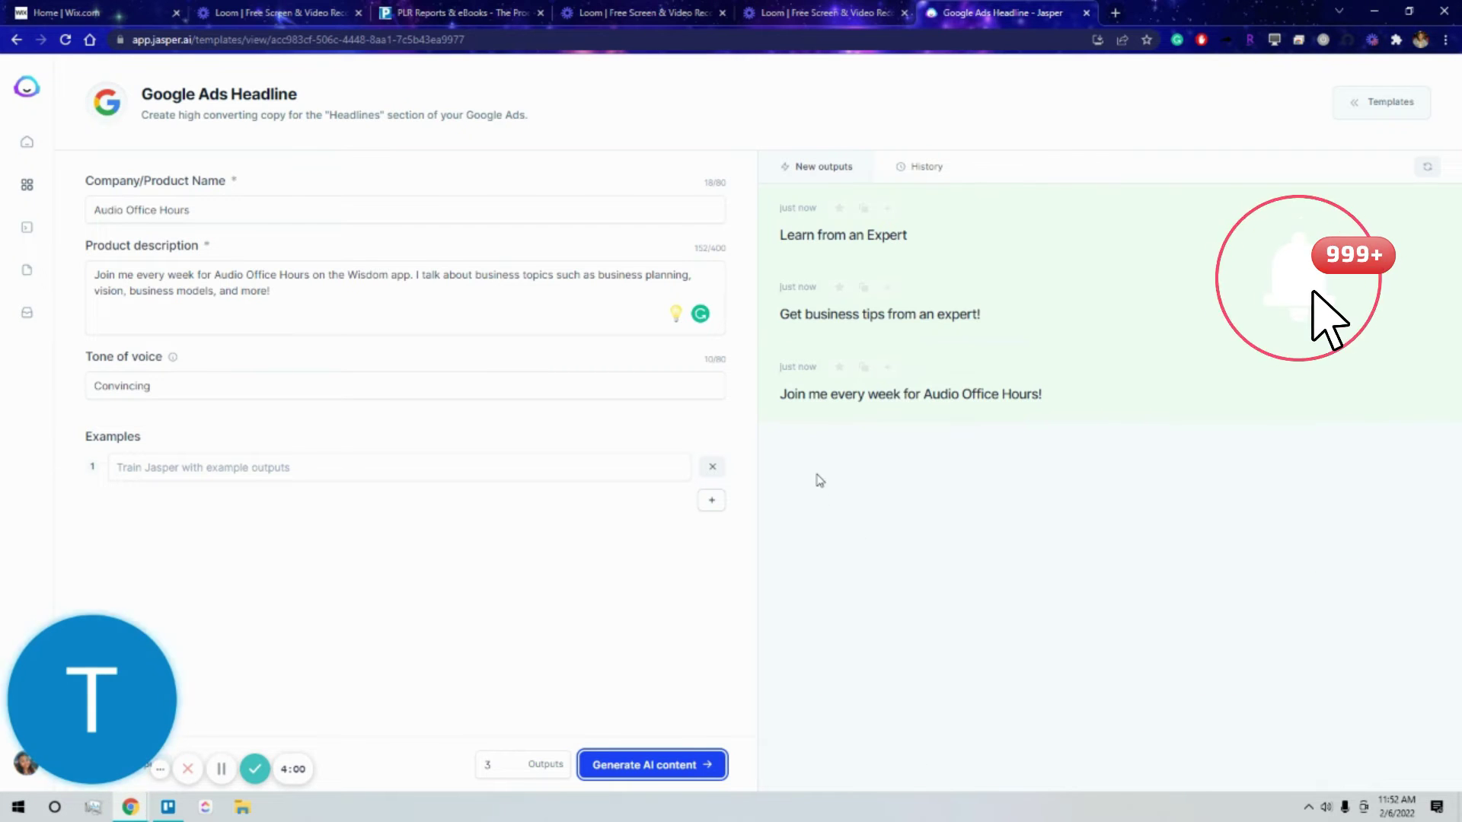
{"action": "mouse_move", "coordinate": [844, 236]}
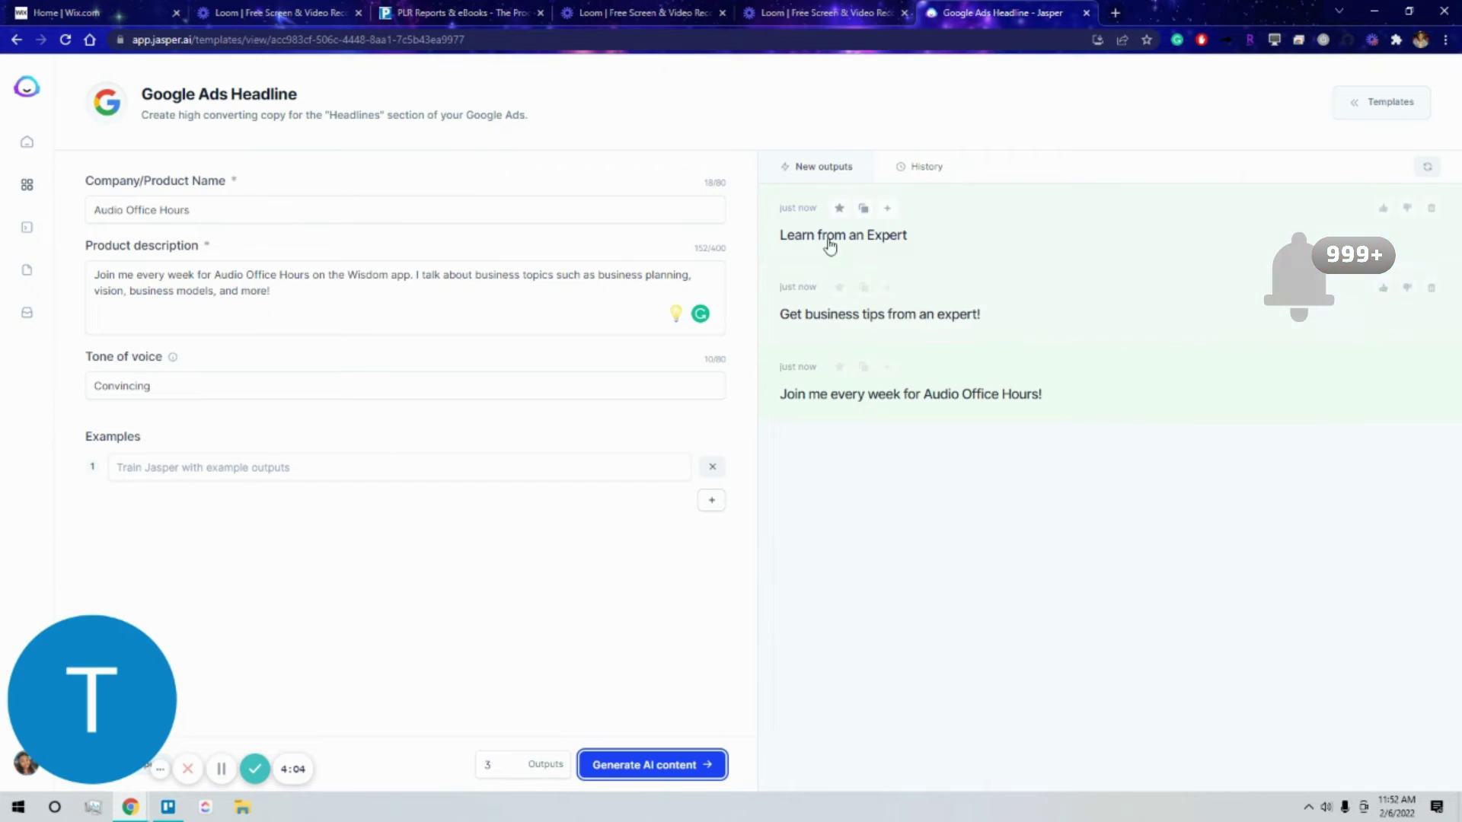
{"action": "left_click", "coordinate": [681, 766]}
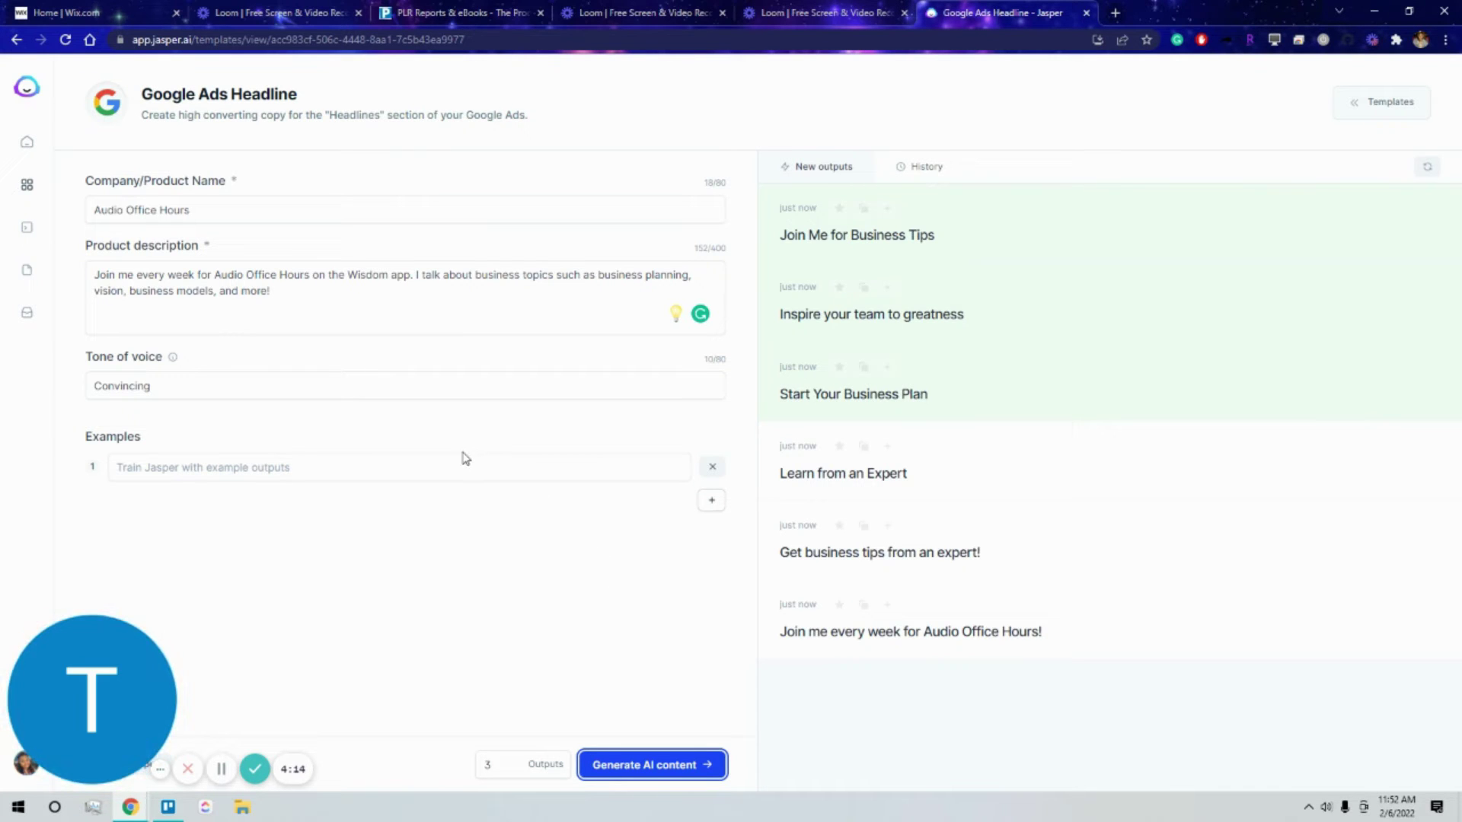
Swap the tone from Convincing to Inspiring and generate two fresh batches of headlines.
{"action": "double_click", "coordinate": [297, 390]}
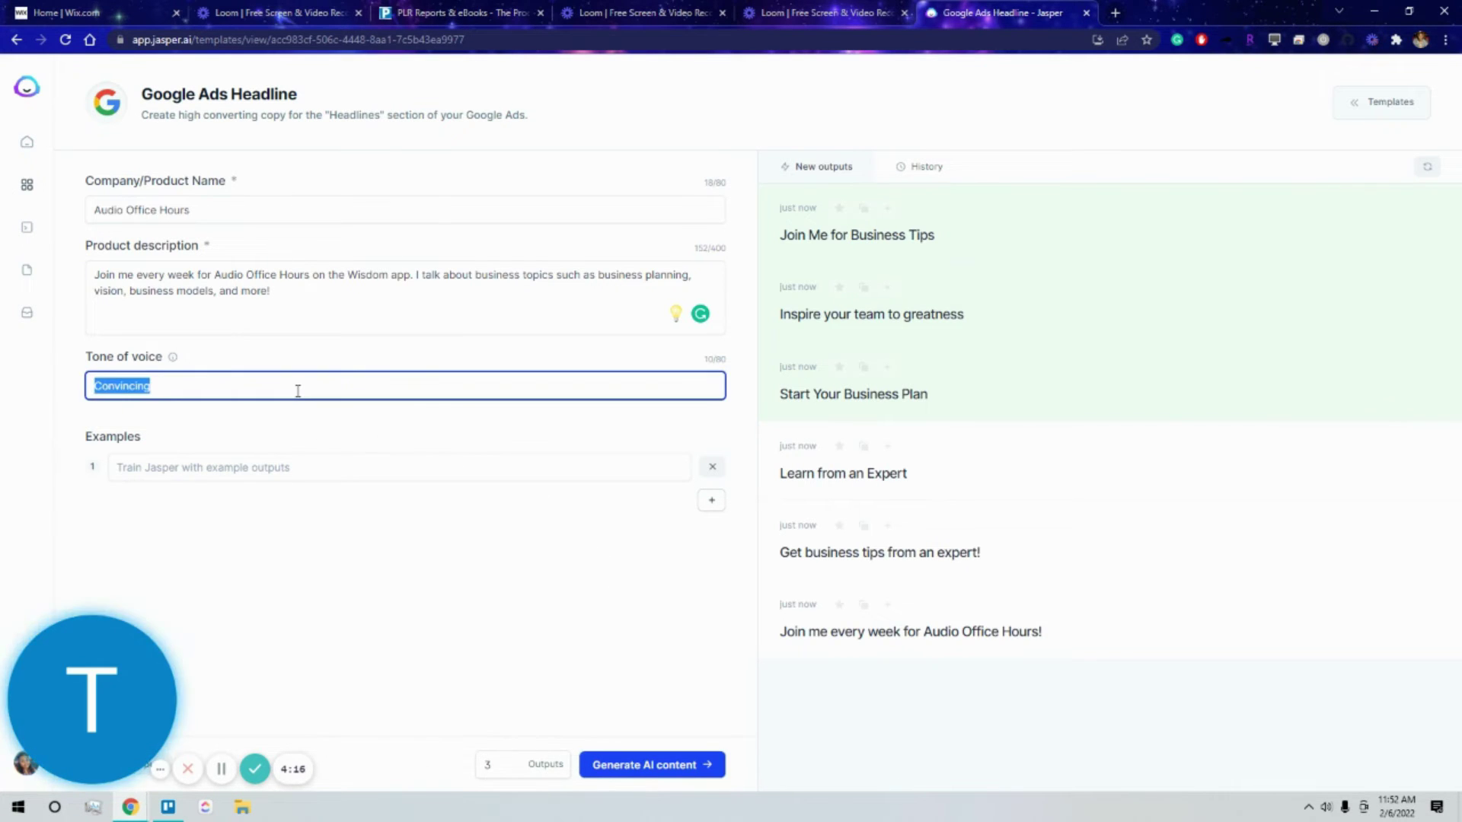
{"action": "key", "text": "BackSpace"}
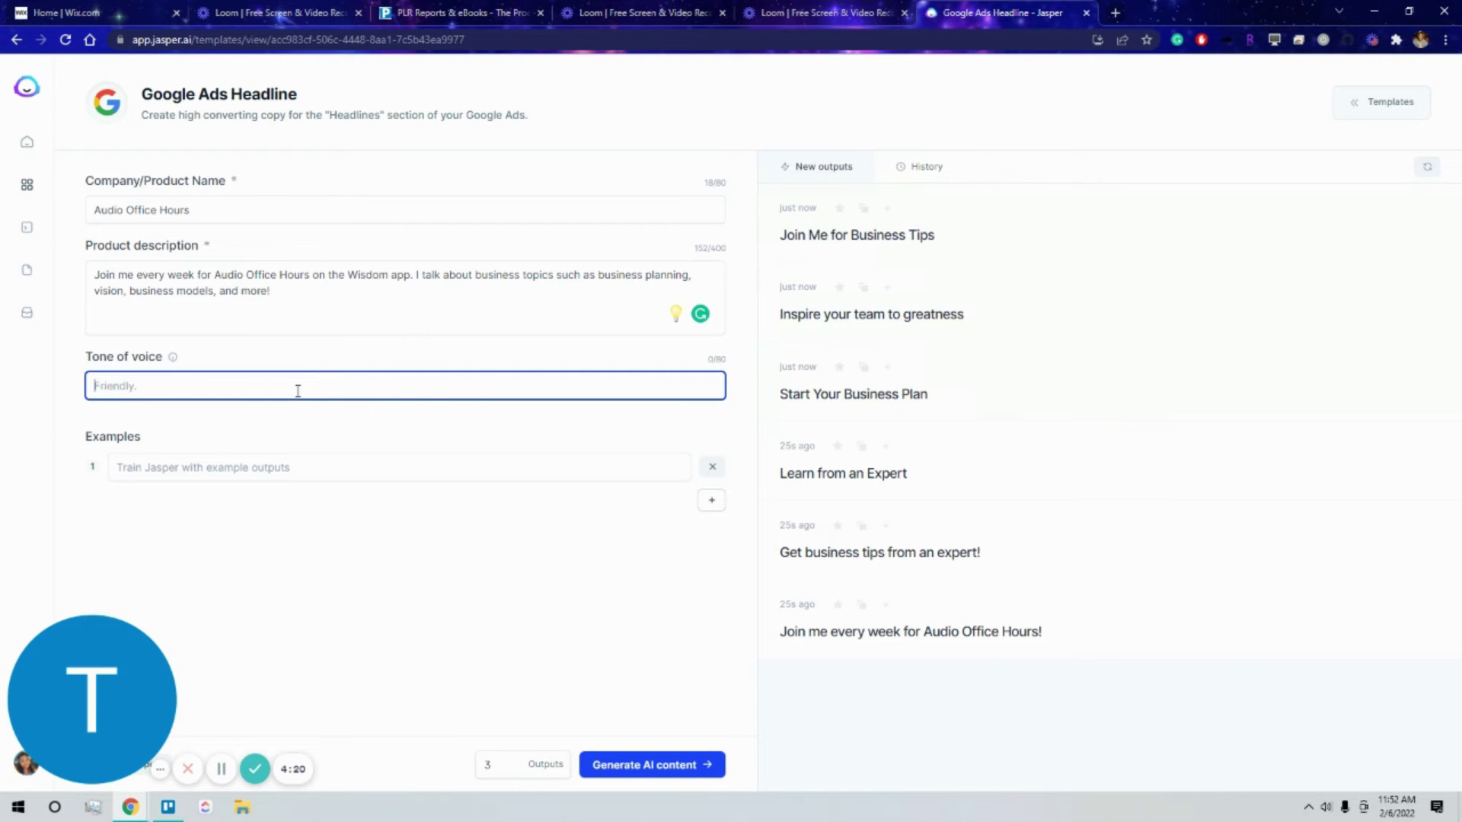
{"action": "type", "text": "In"}
{"action": "type", "text": "spiring"}
{"action": "key", "text": "ctrl+Return"}
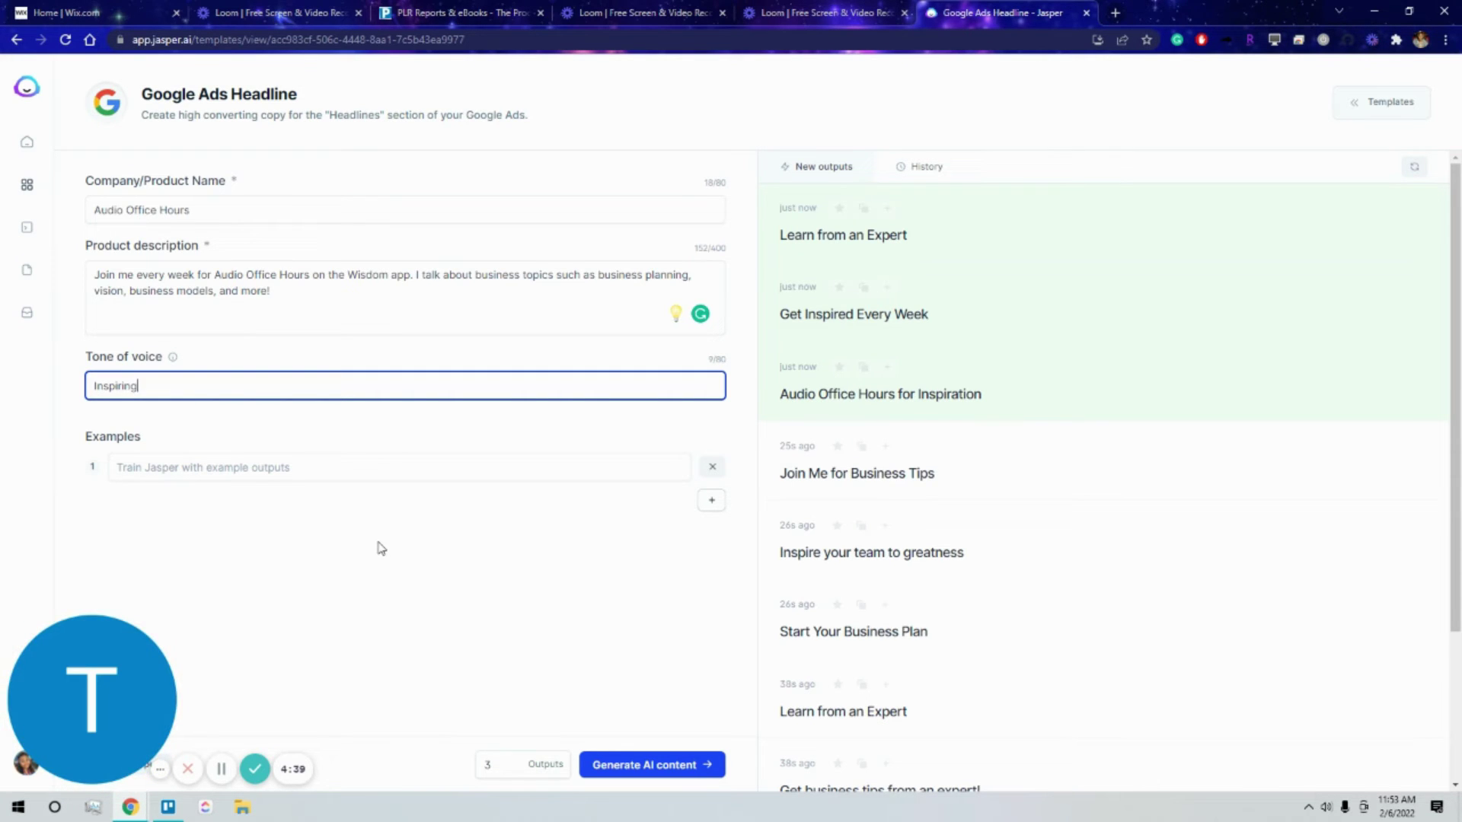
{"action": "left_click", "coordinate": [646, 766]}
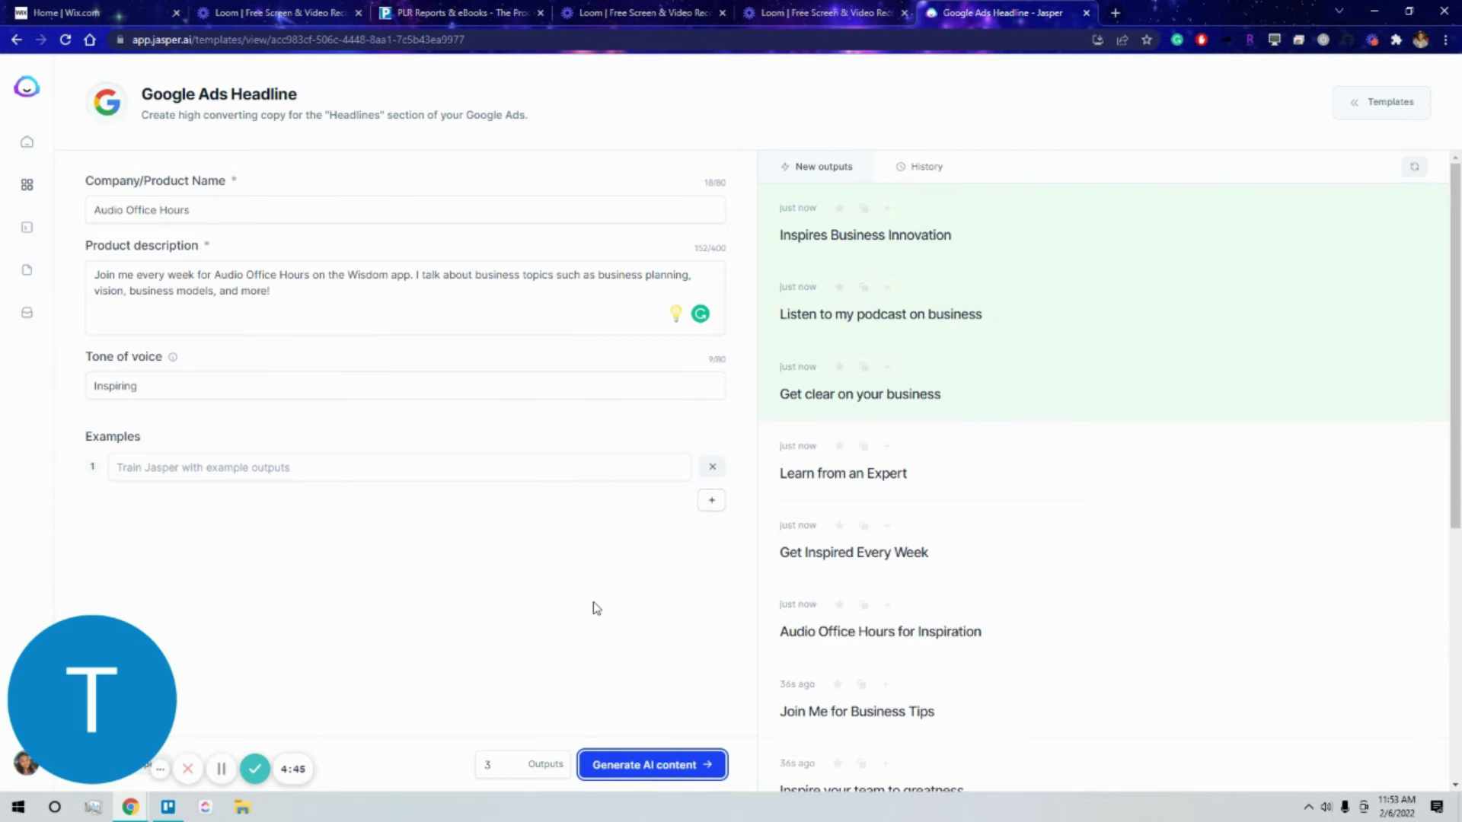
{"action": "mouse_move", "coordinate": [858, 540]}
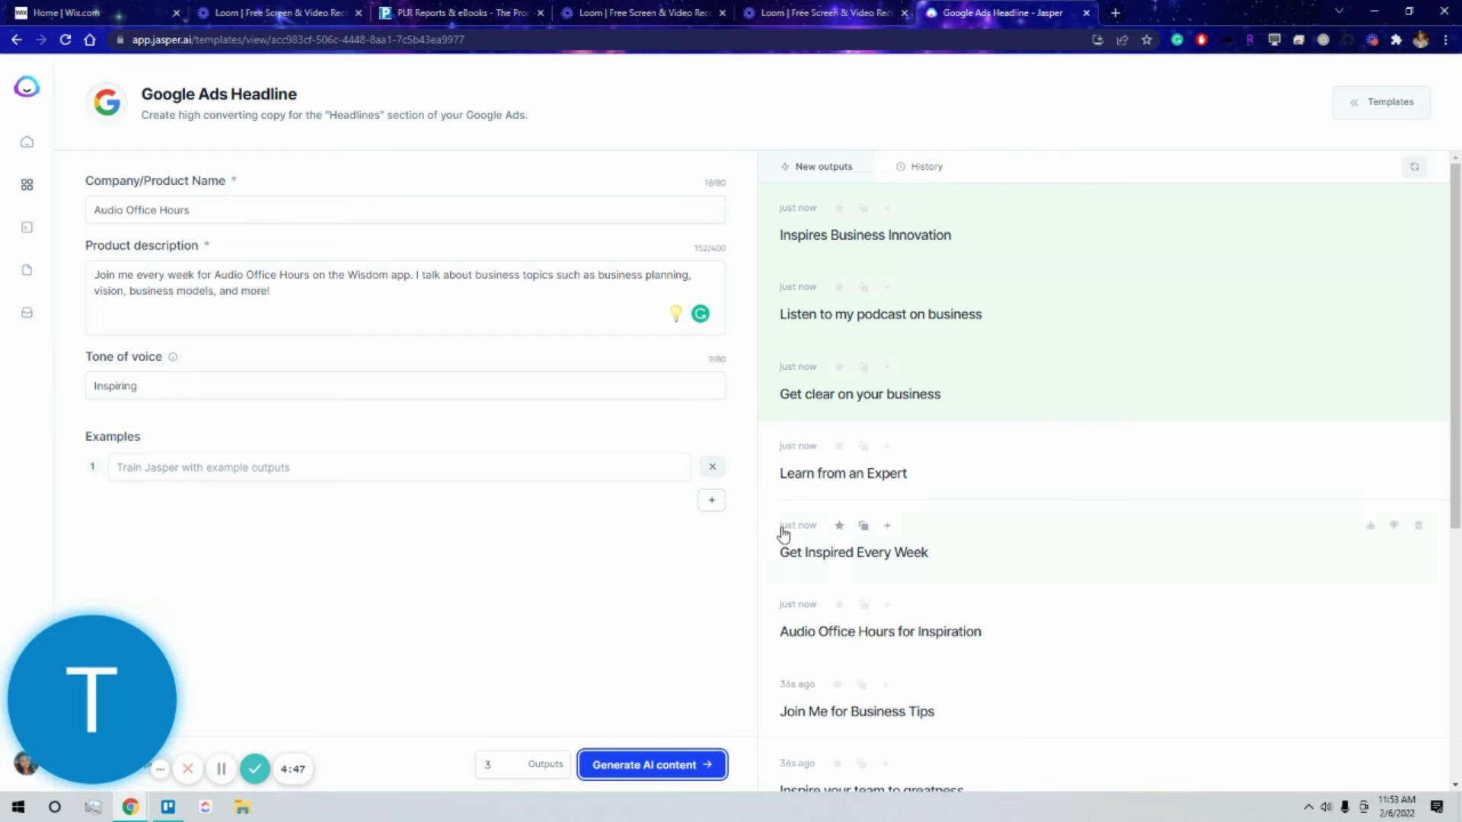
Star the headline Get clear on your business as a favorite, then return to the results list.
{"action": "left_click", "coordinate": [841, 388]}
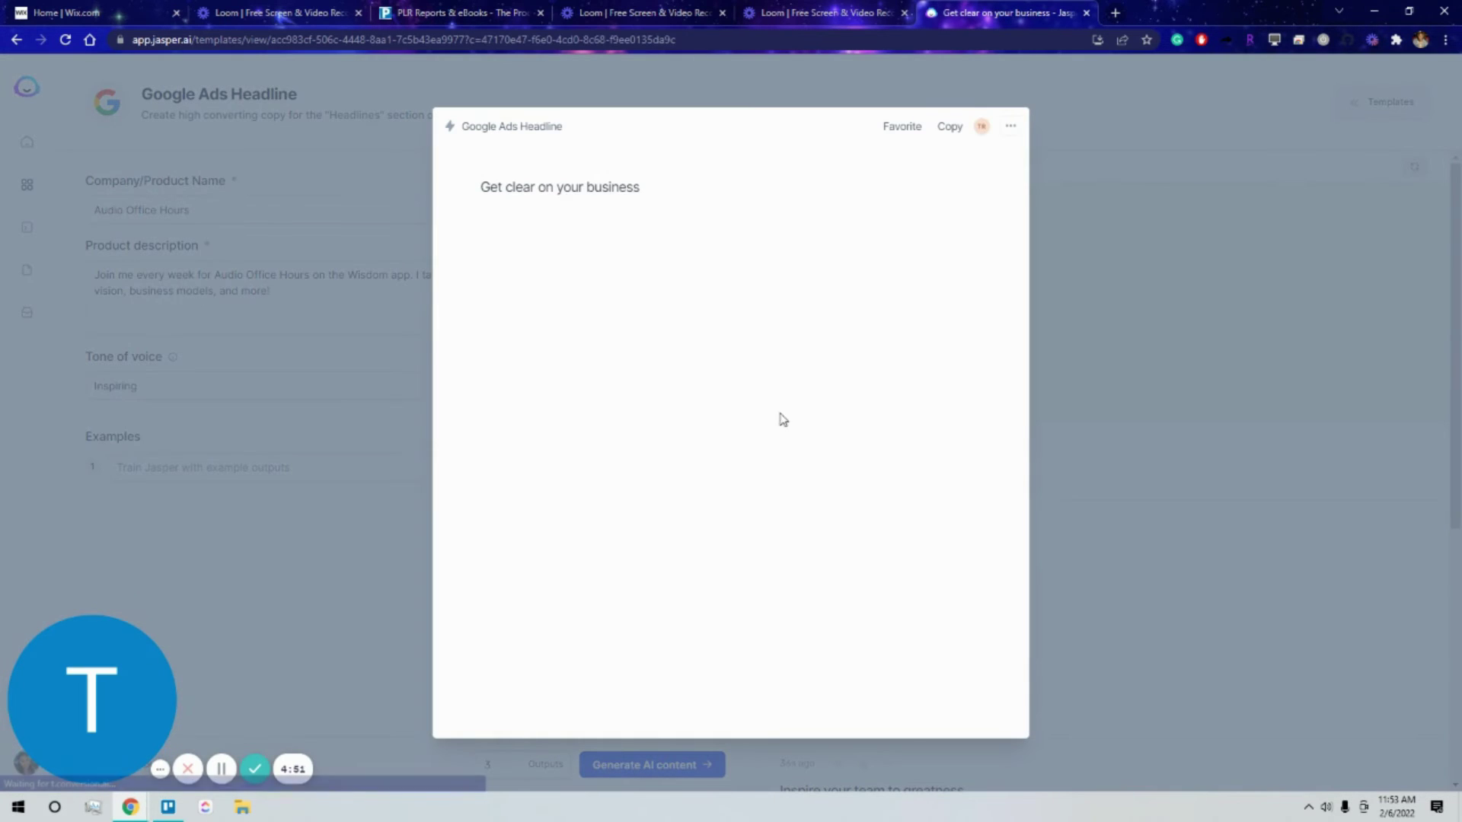
{"action": "left_click", "coordinate": [902, 128]}
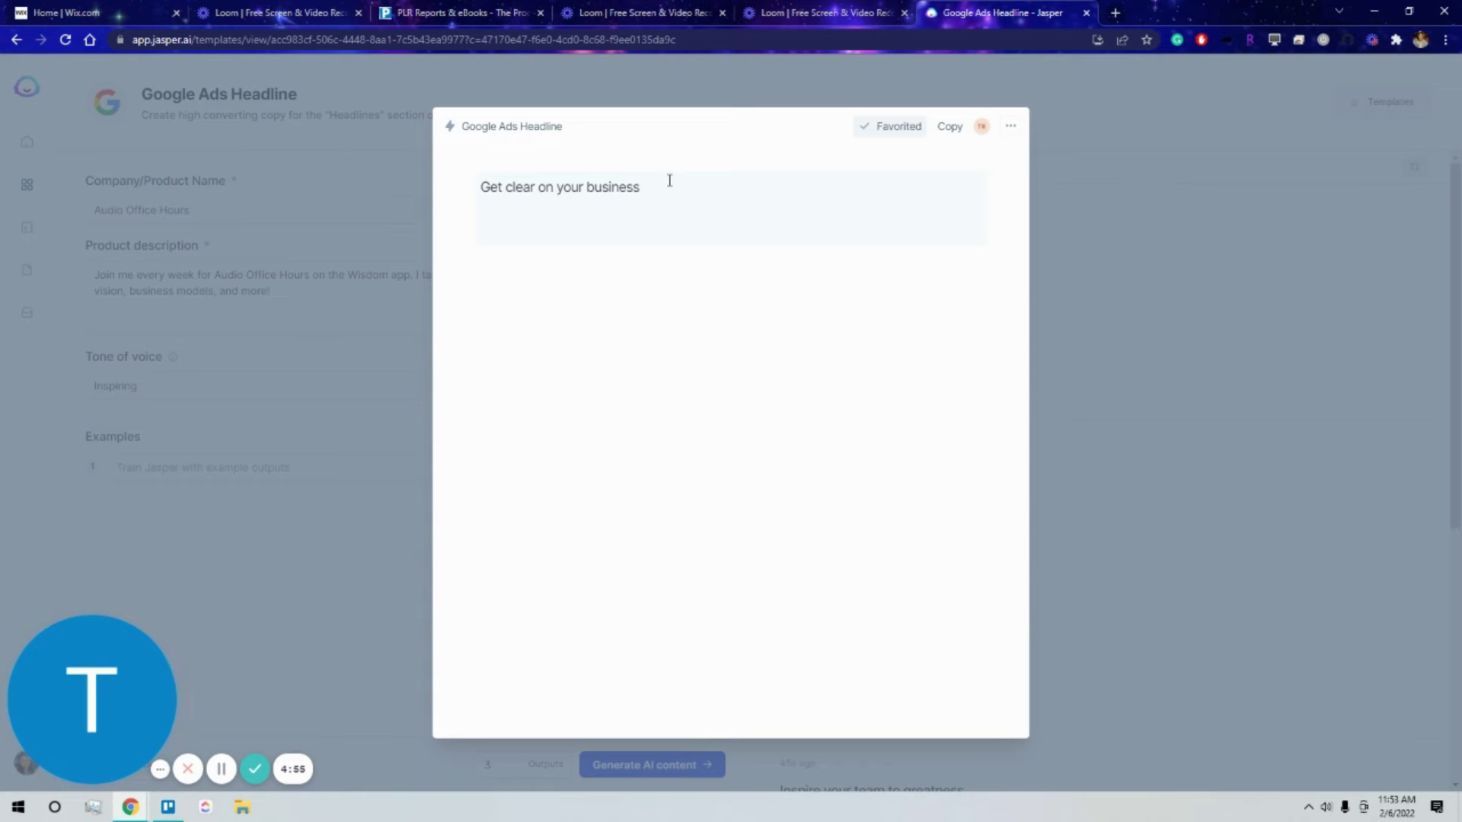
{"action": "left_click_drag", "start_coordinate": [668, 180], "coordinate": [446, 207]}
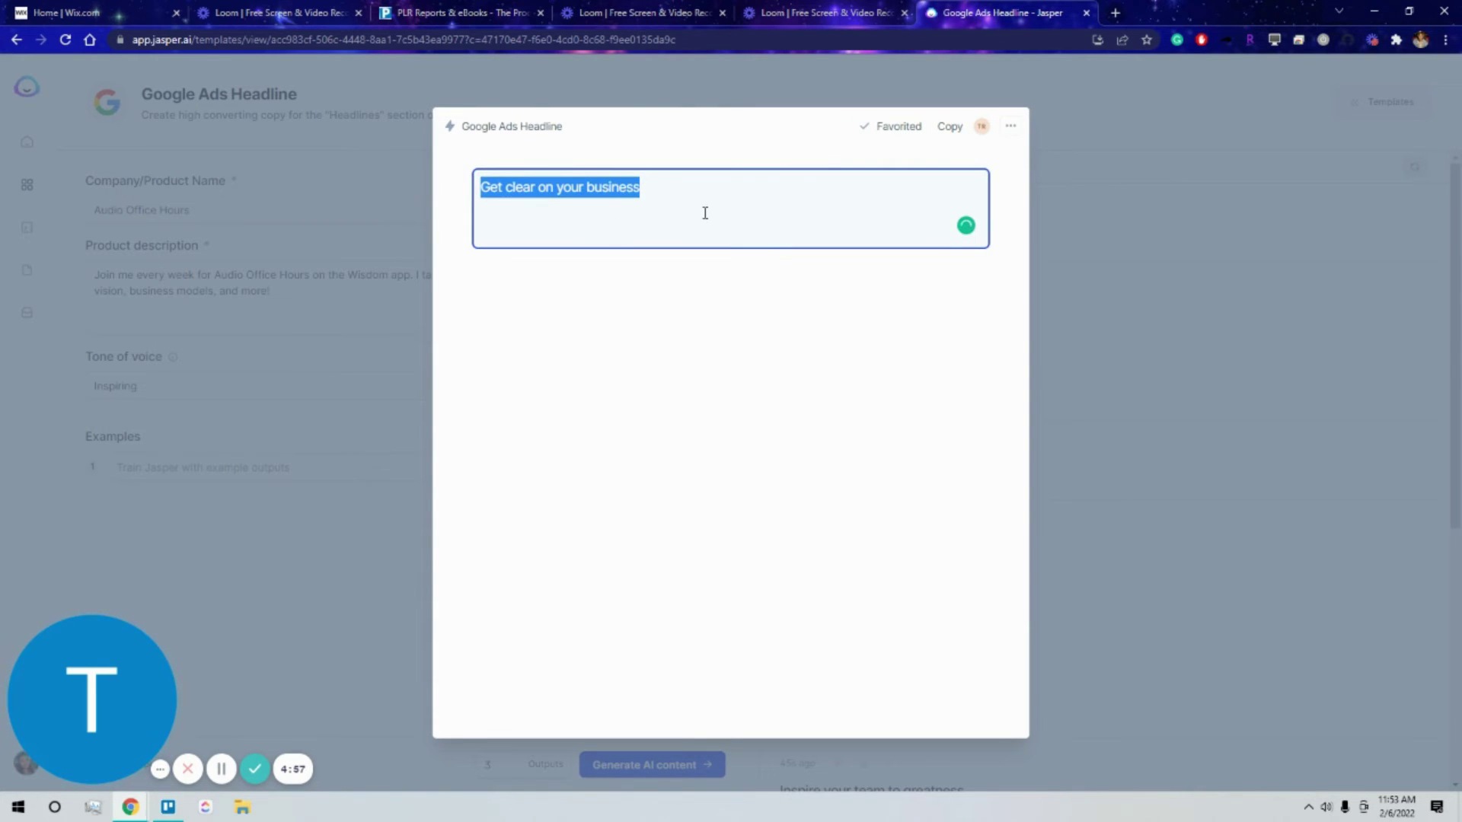
{"action": "left_click", "coordinate": [537, 189]}
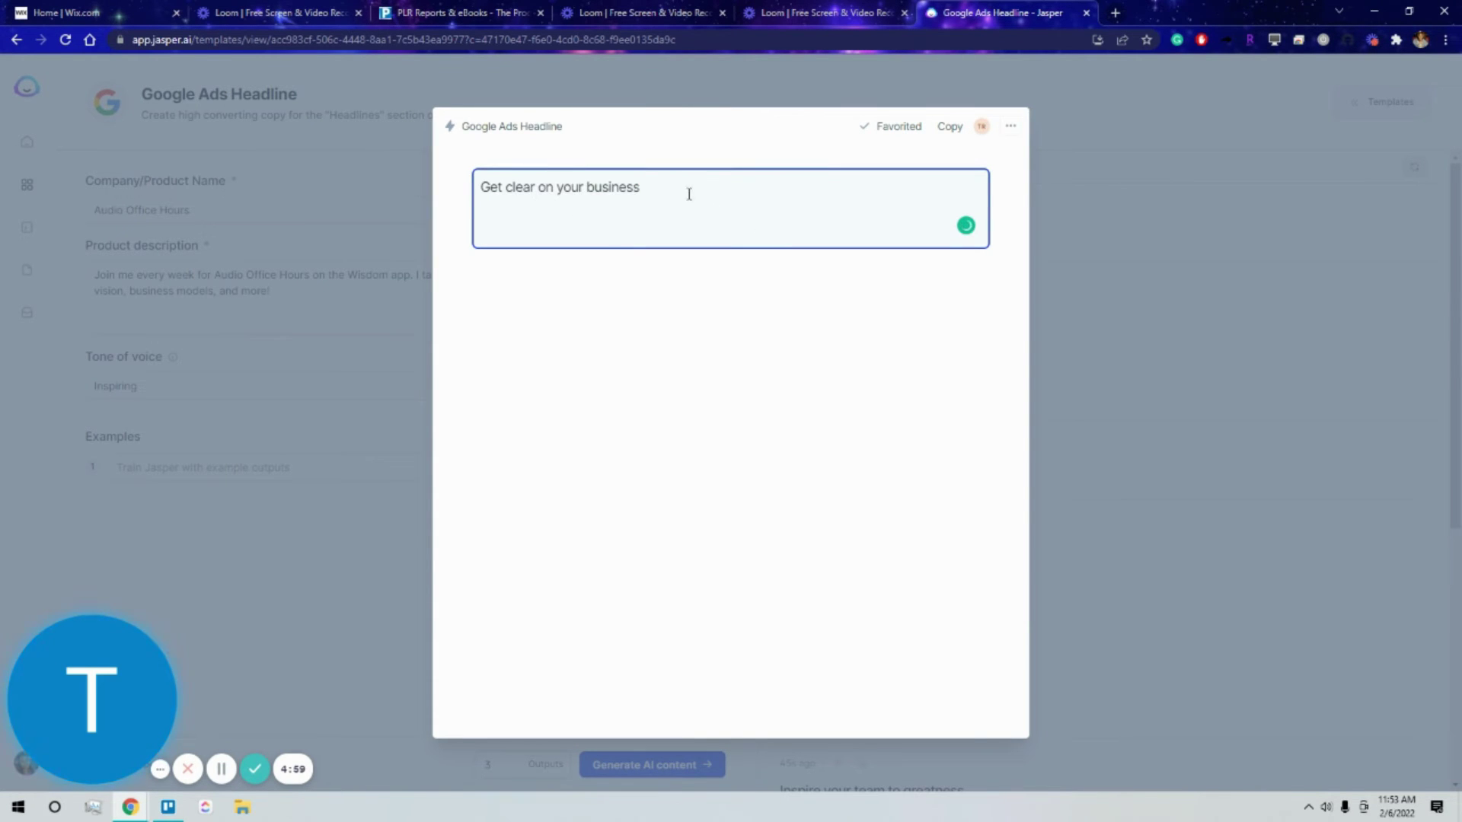
{"action": "left_click_drag", "start_coordinate": [689, 194], "coordinate": [501, 166]}
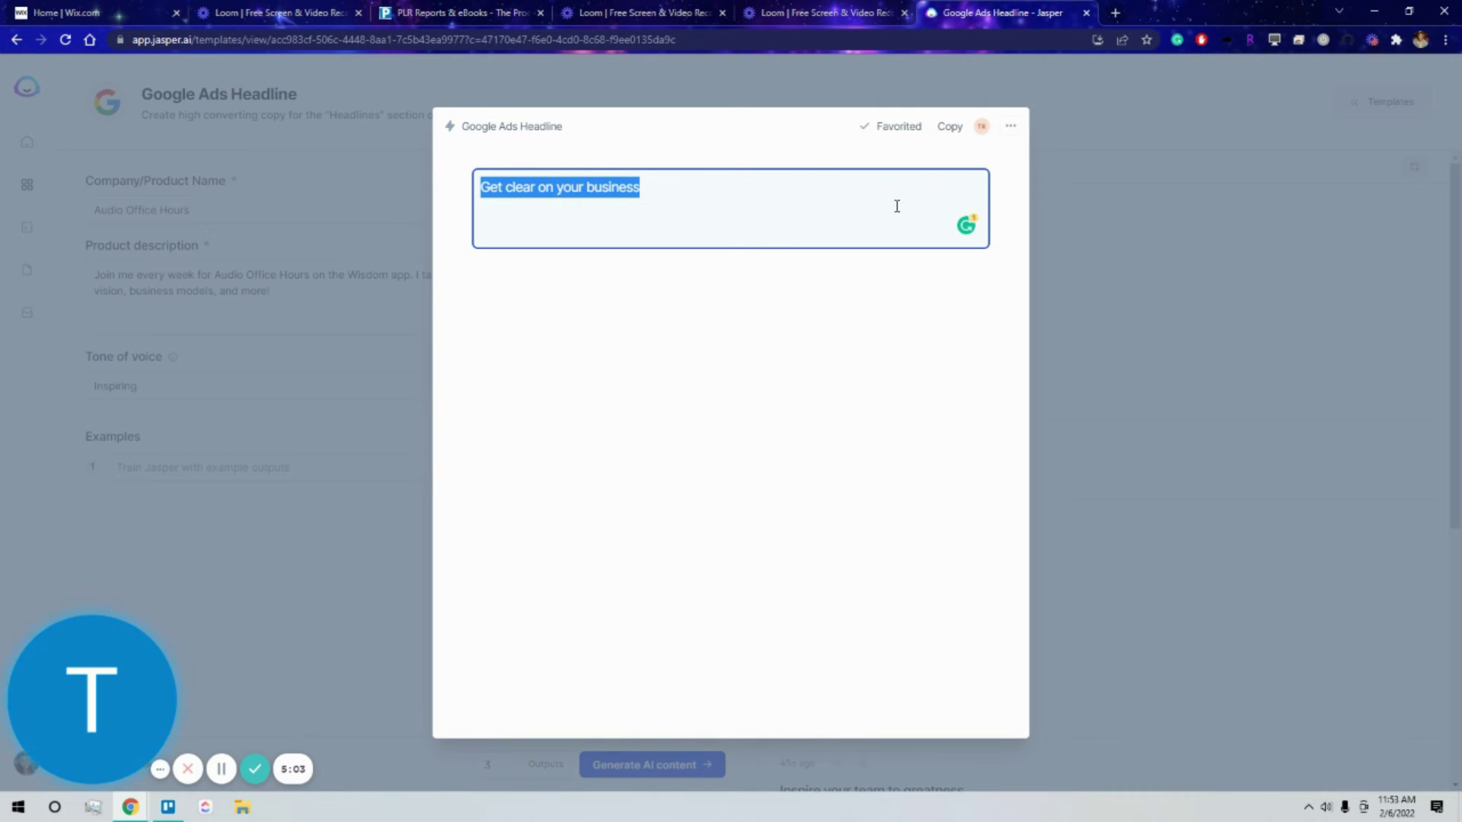
{"action": "left_click", "coordinate": [1144, 264]}
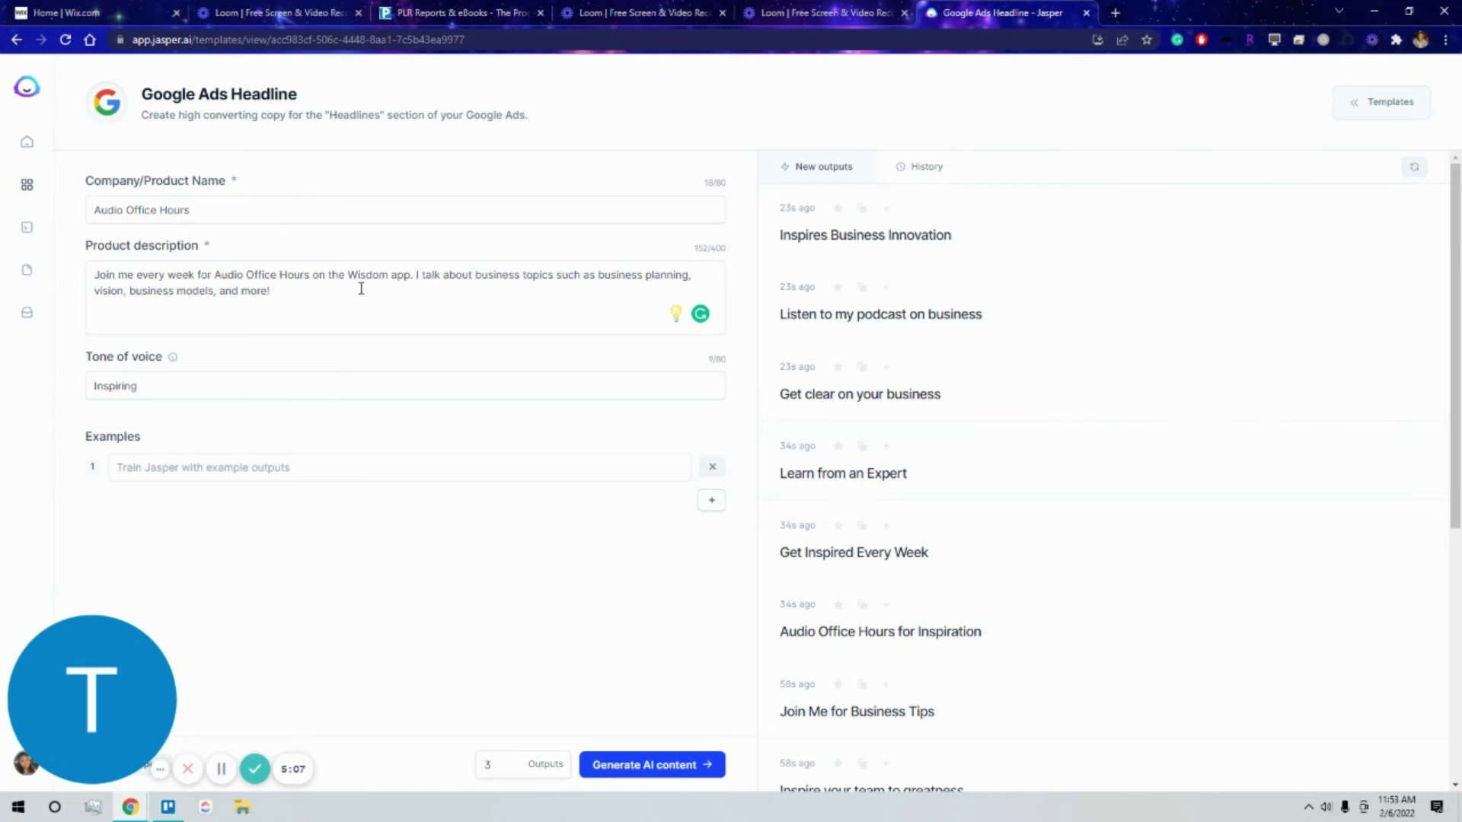
Grab the product description, then load the Google Ads Description template from the Ads filter.
{"action": "triple_click", "coordinate": [246, 278]}
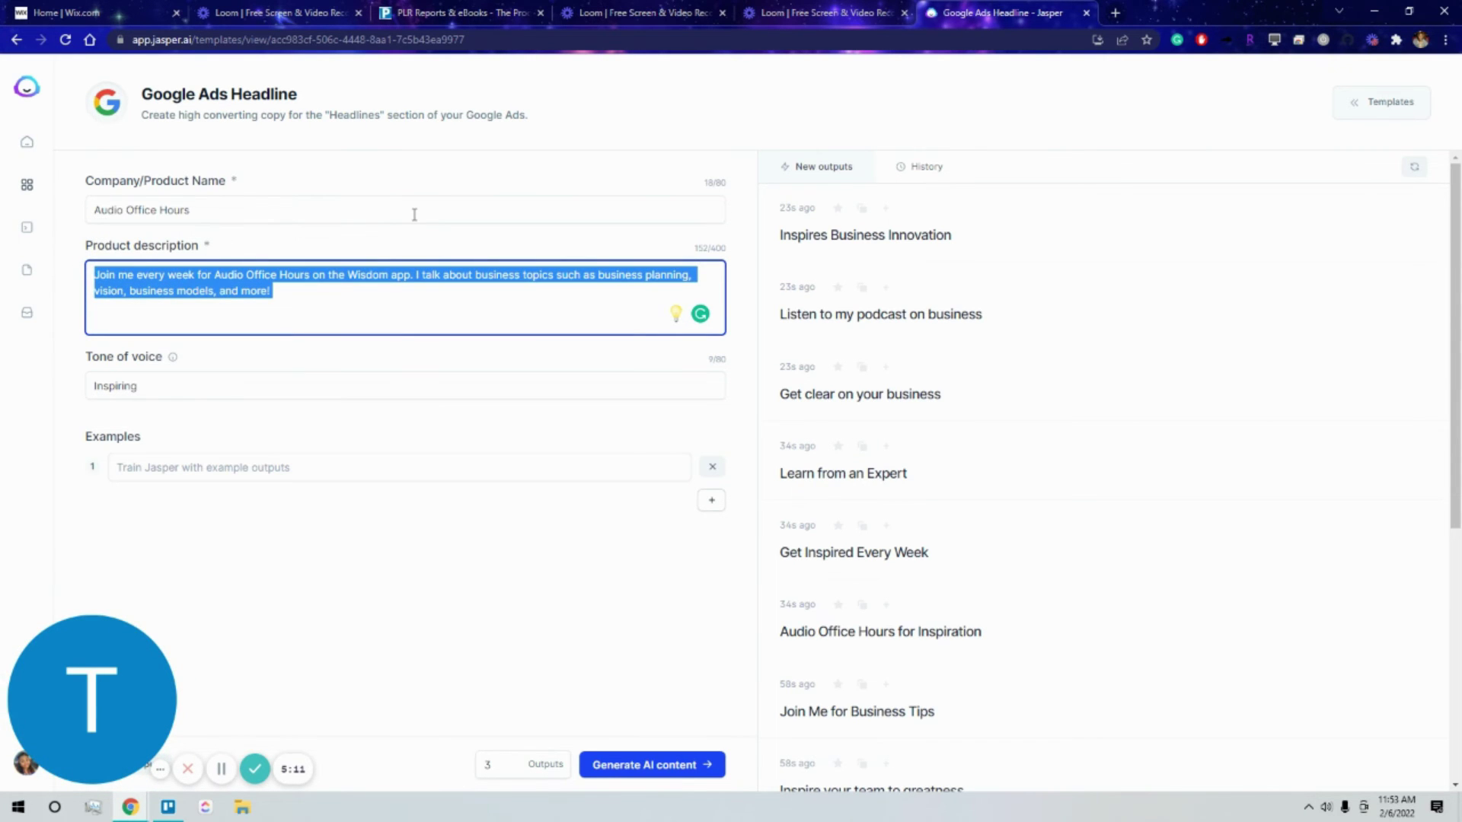
{"action": "left_click", "coordinate": [27, 185]}
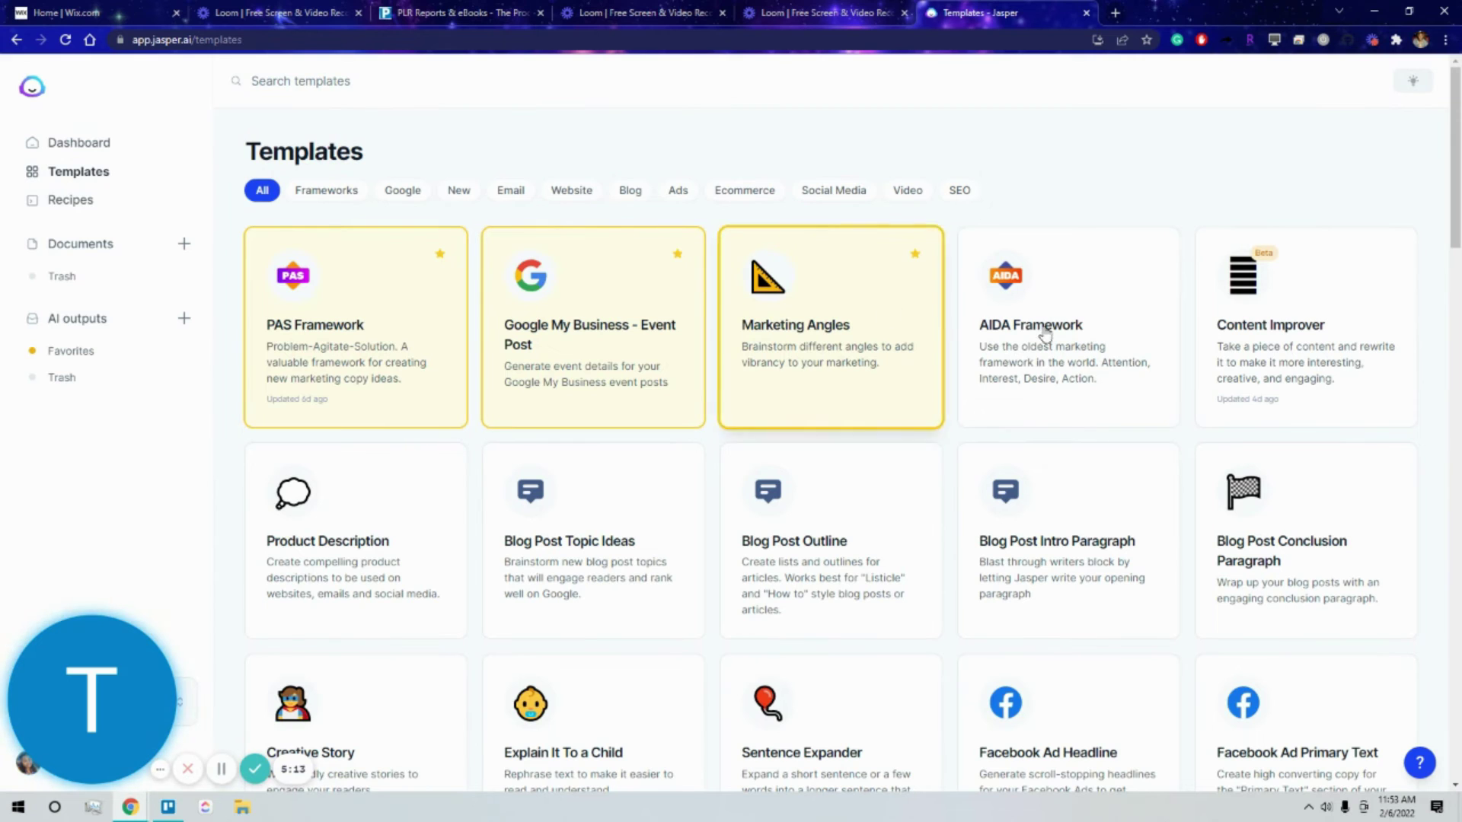
{"action": "left_click", "coordinate": [671, 198]}
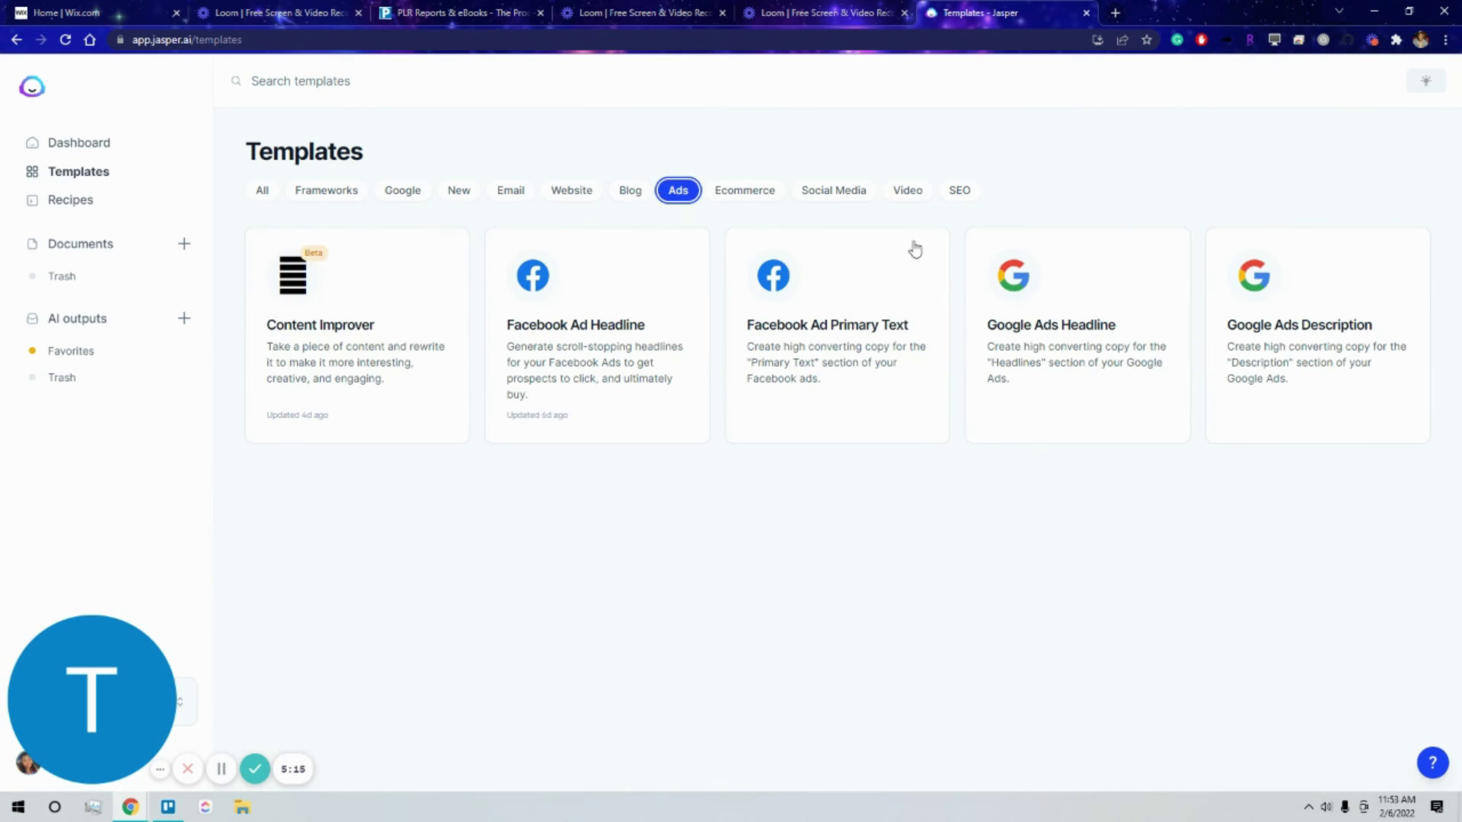
{"action": "left_click", "coordinate": [1332, 376]}
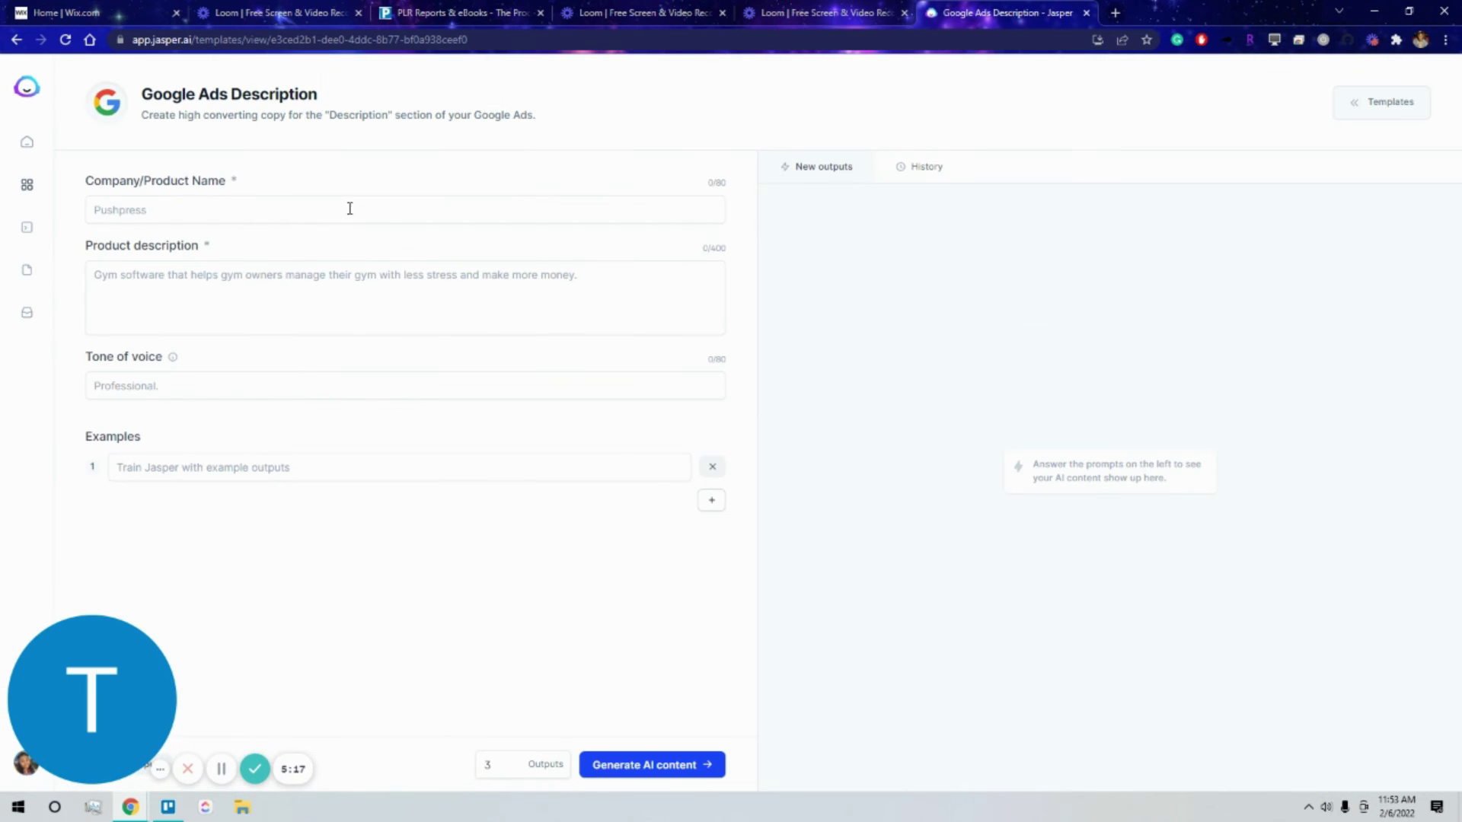
Fill in Artisan-Preneur, the pasted Audio Office Hours description and a Professional tone, then generate descriptions.
{"action": "left_click", "coordinate": [333, 272]}
{"action": "type", "text": "Join me every week for Audio Office Hours on the Wisdom app. I talk about business topics such as business planning, vision, business models, and more!"}
{"action": "left_click", "coordinate": [274, 212]}
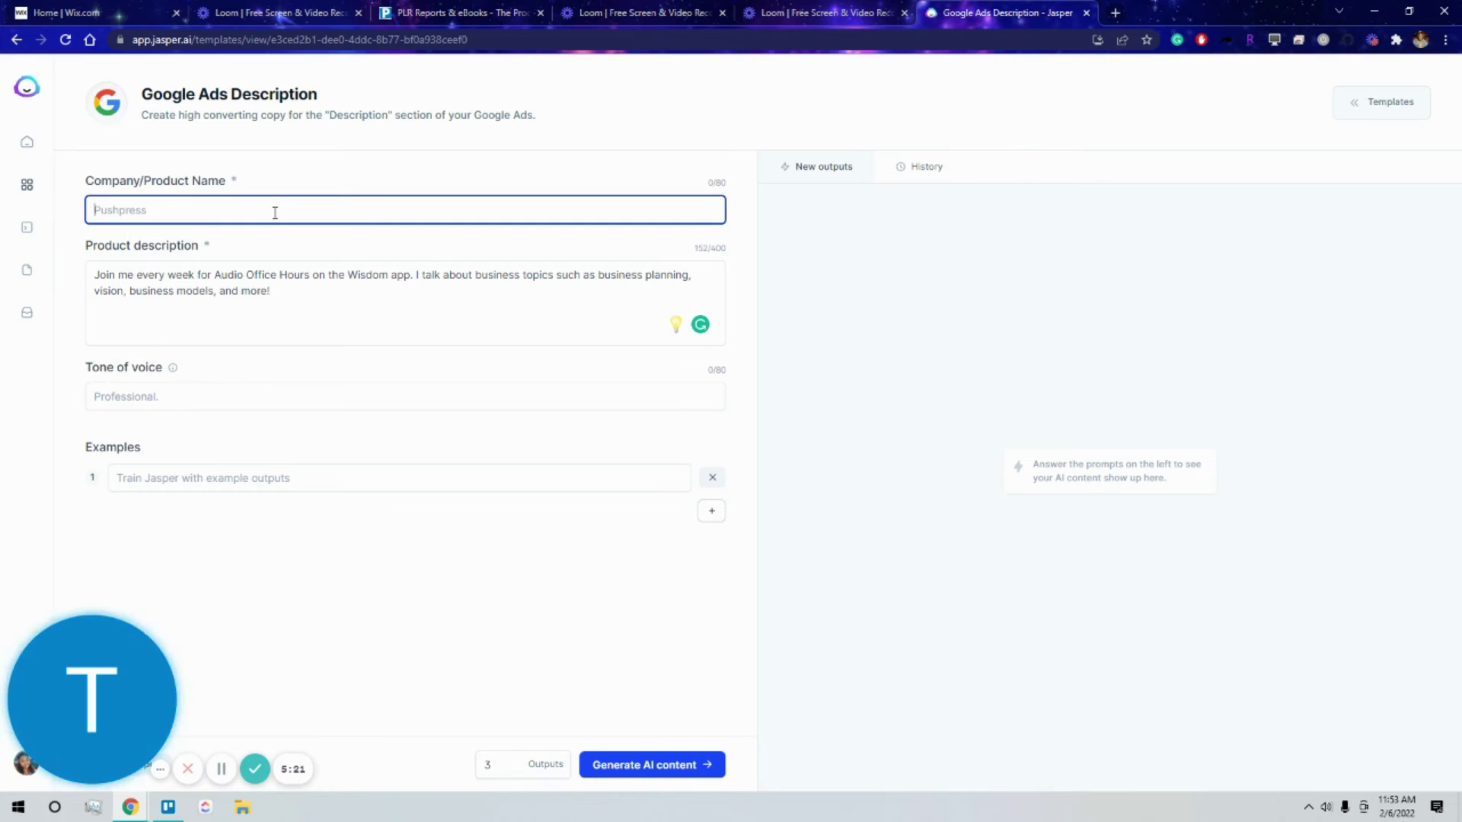
{"action": "type", "text": "Audio Offic"}
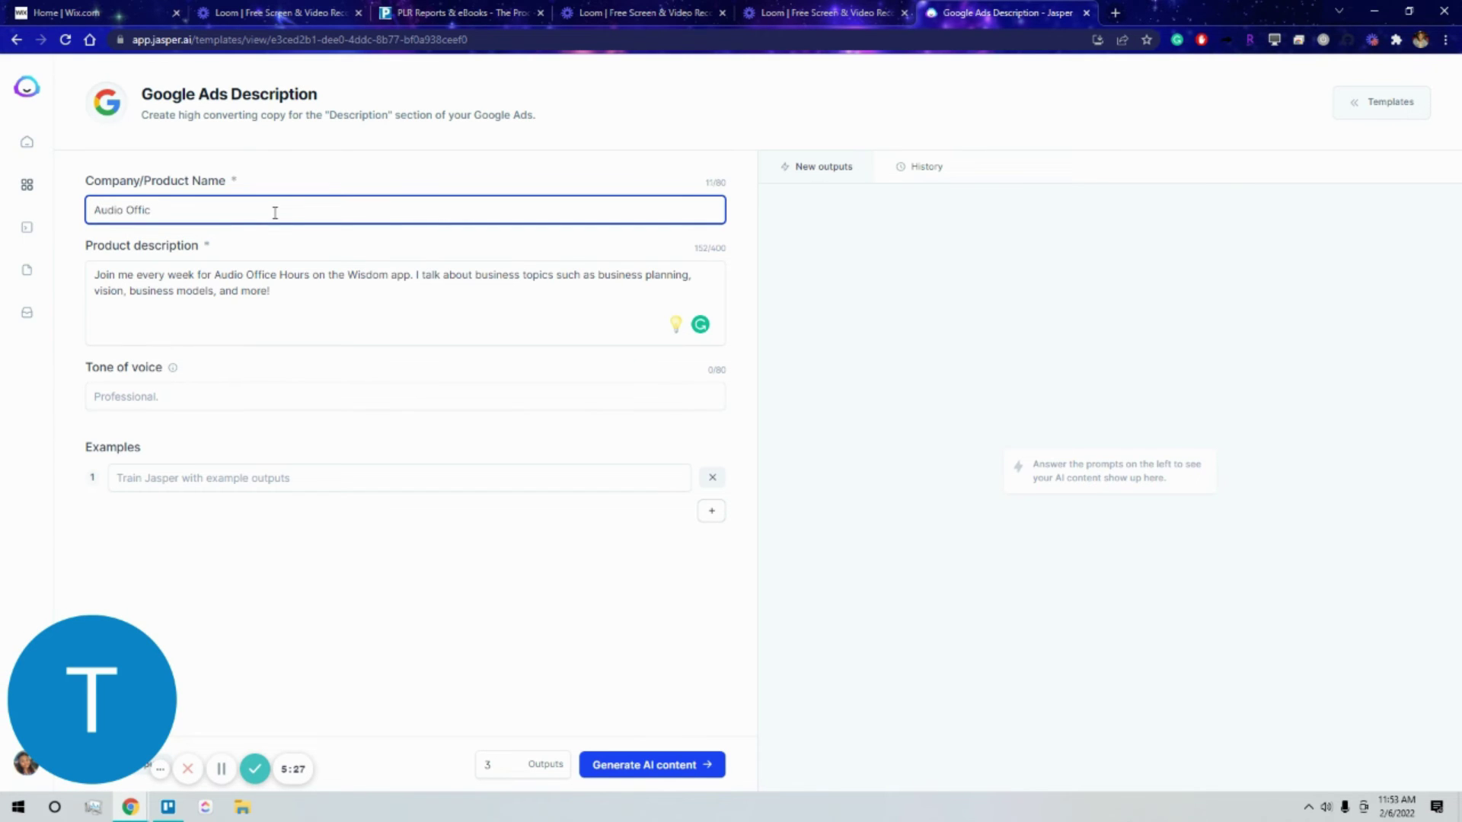
{"action": "key", "text": "ctrl+a"}
{"action": "key", "text": "BackSpace"}
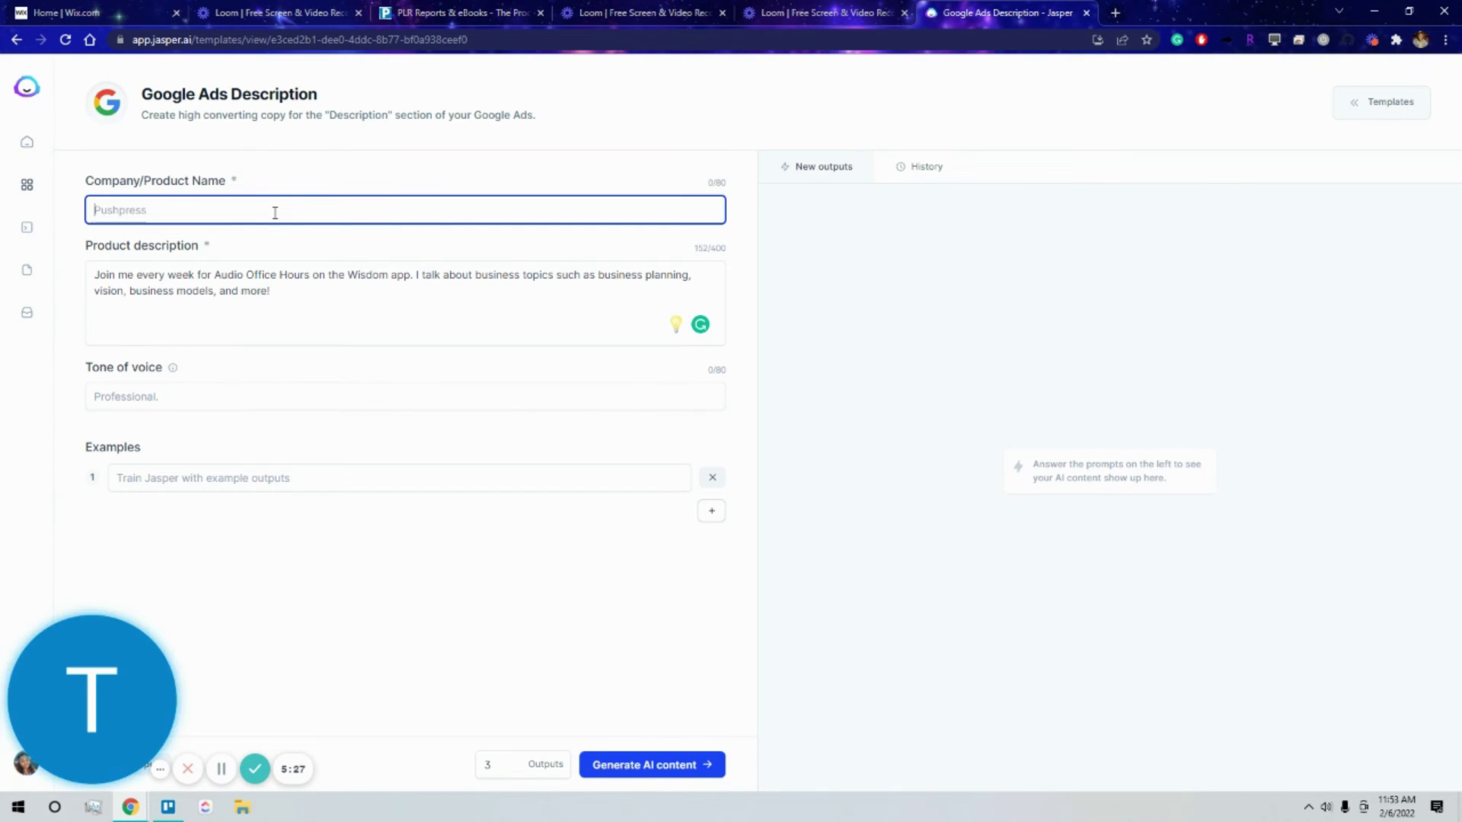
{"action": "type", "text": "Artisan-Preneur"}
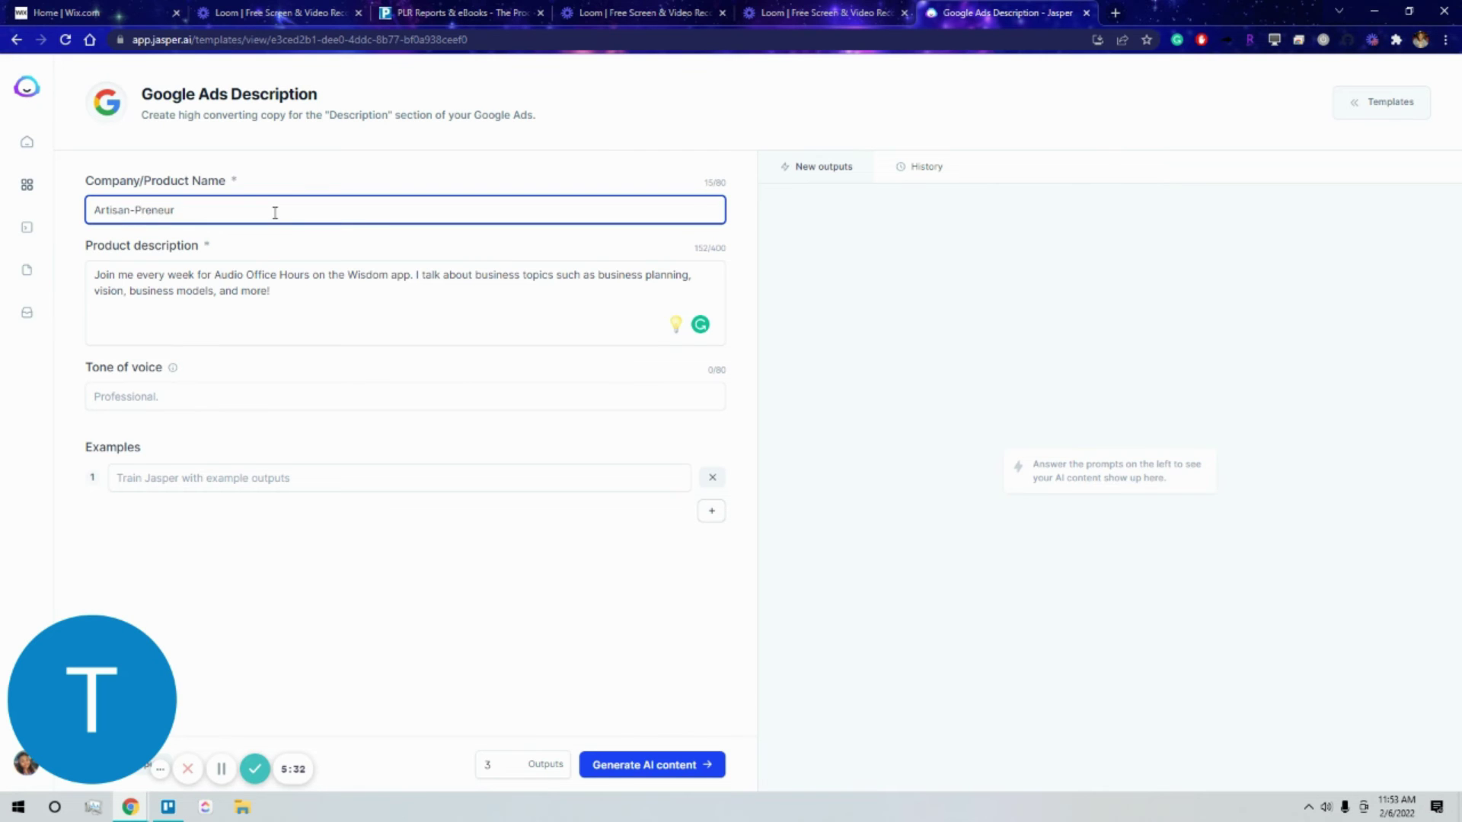
{"action": "left_click", "coordinate": [228, 389]}
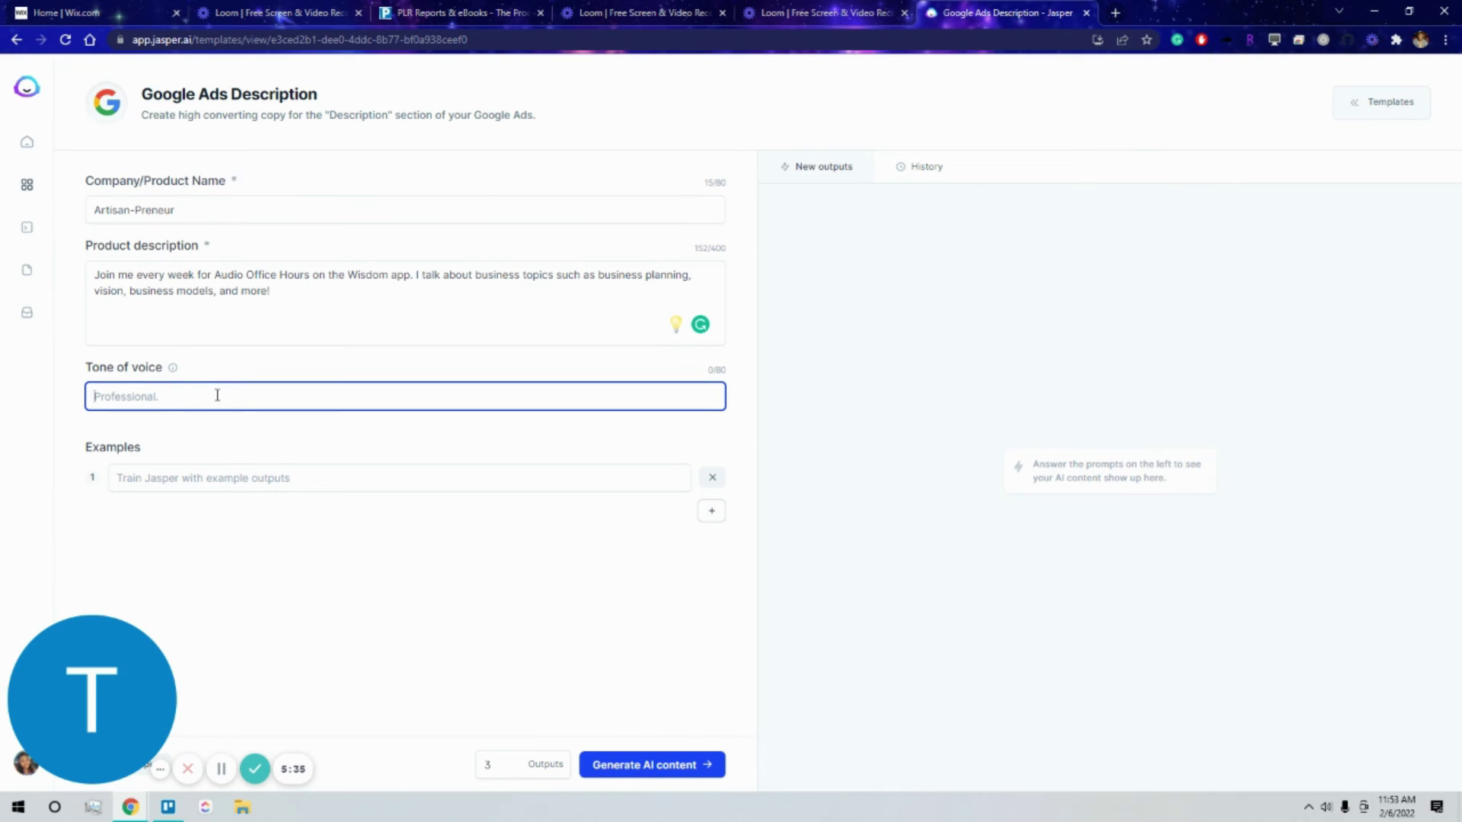
{"action": "type", "text": "Professional"}
{"action": "left_click", "coordinate": [635, 769]}
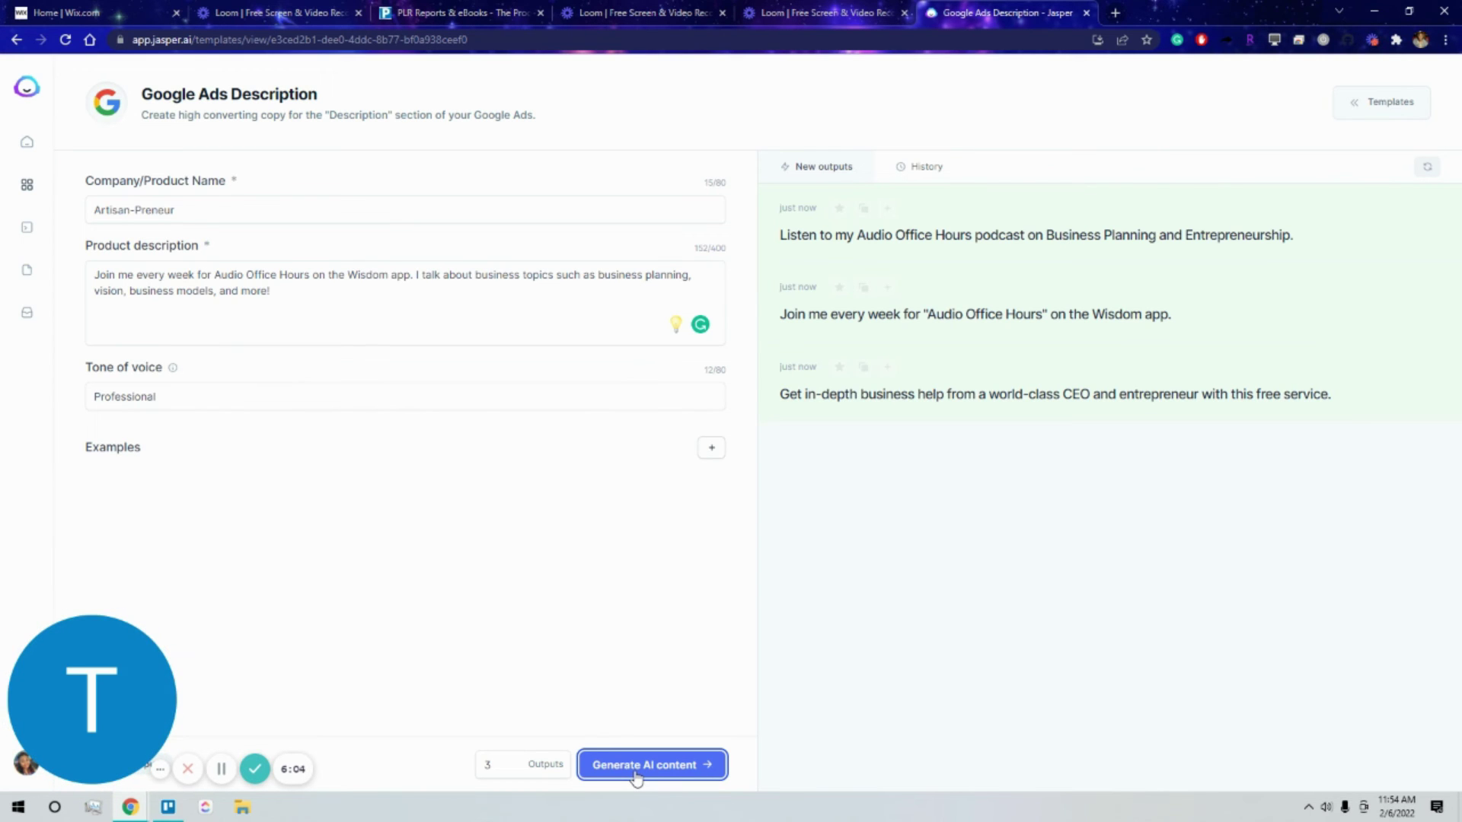
{"action": "mouse_move", "coordinate": [975, 309]}
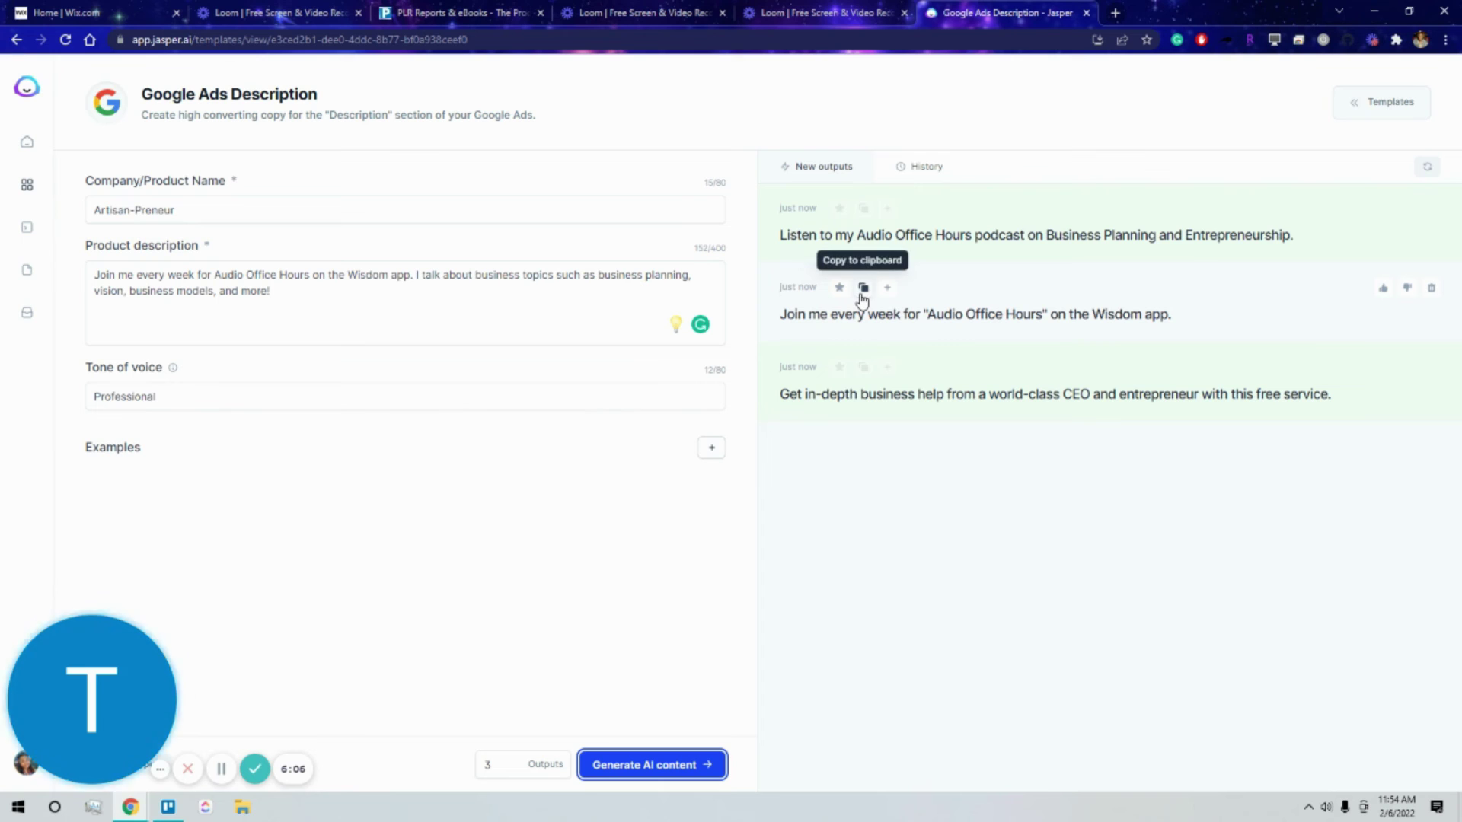
Favorite, add as training example, copy and thumbs-up the second description, then generate three more.
{"action": "left_click", "coordinate": [840, 294]}
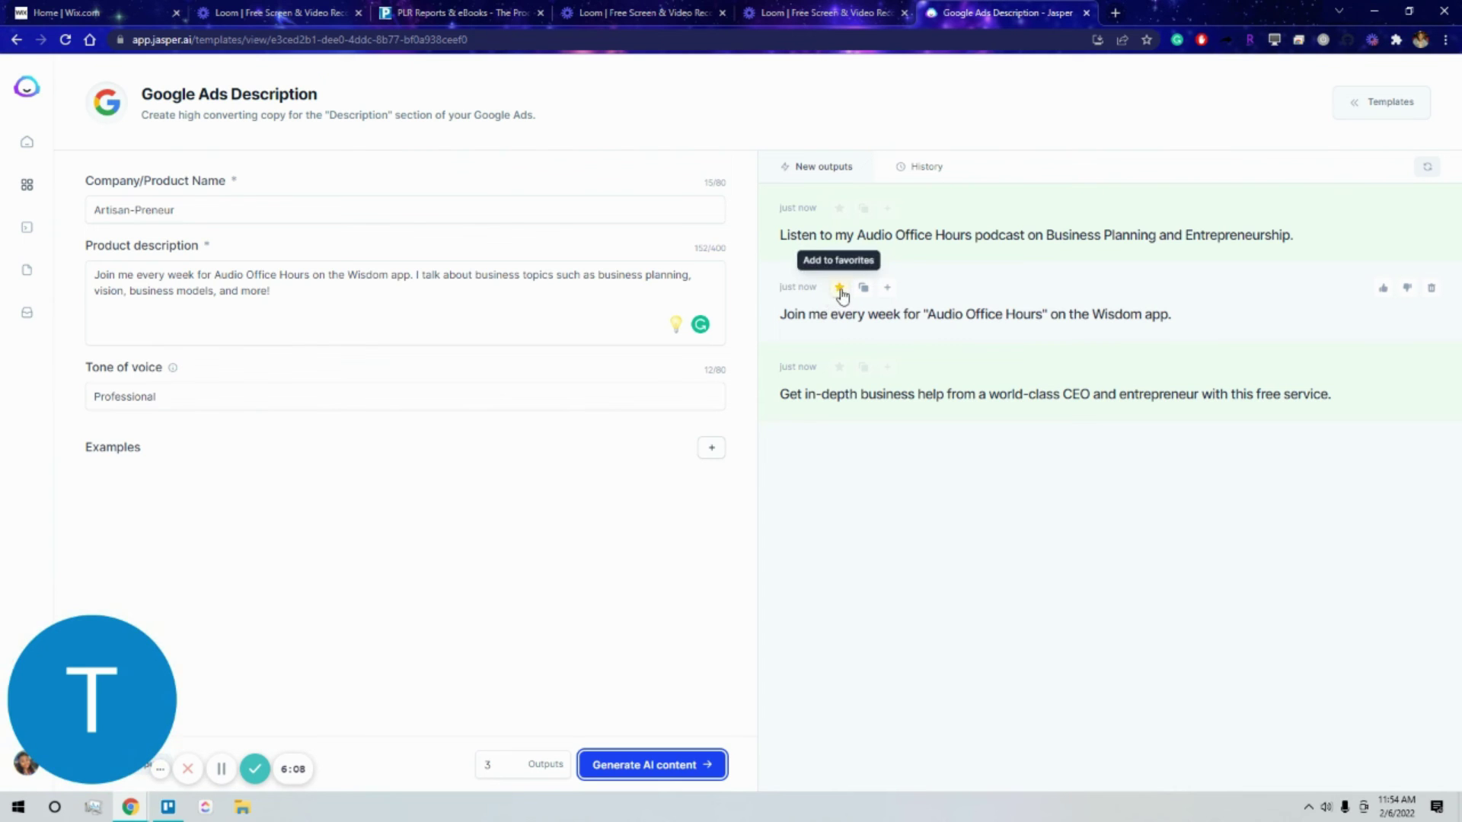
{"action": "left_click", "coordinate": [840, 294]}
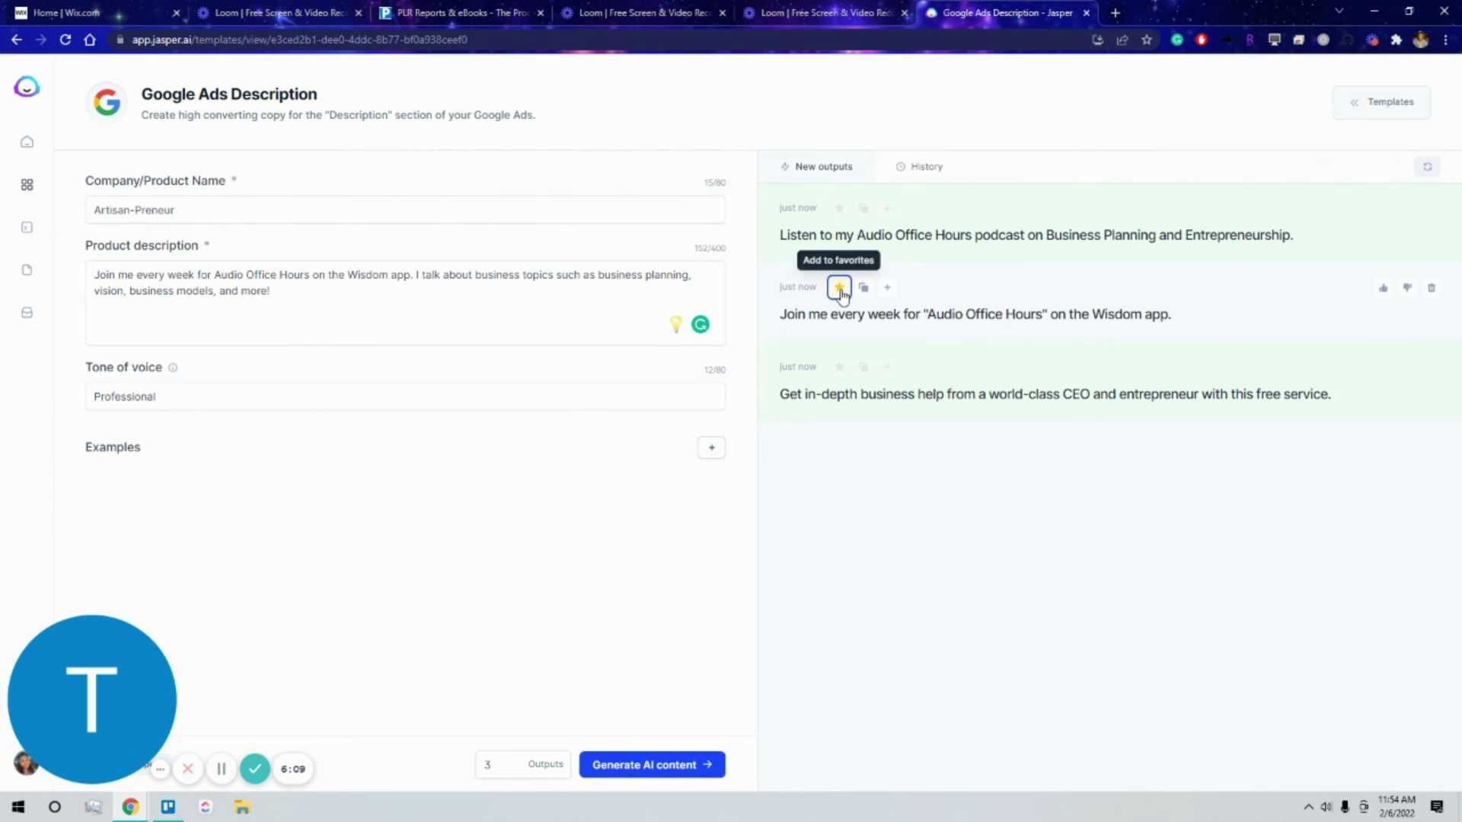
{"action": "left_click", "coordinate": [883, 293]}
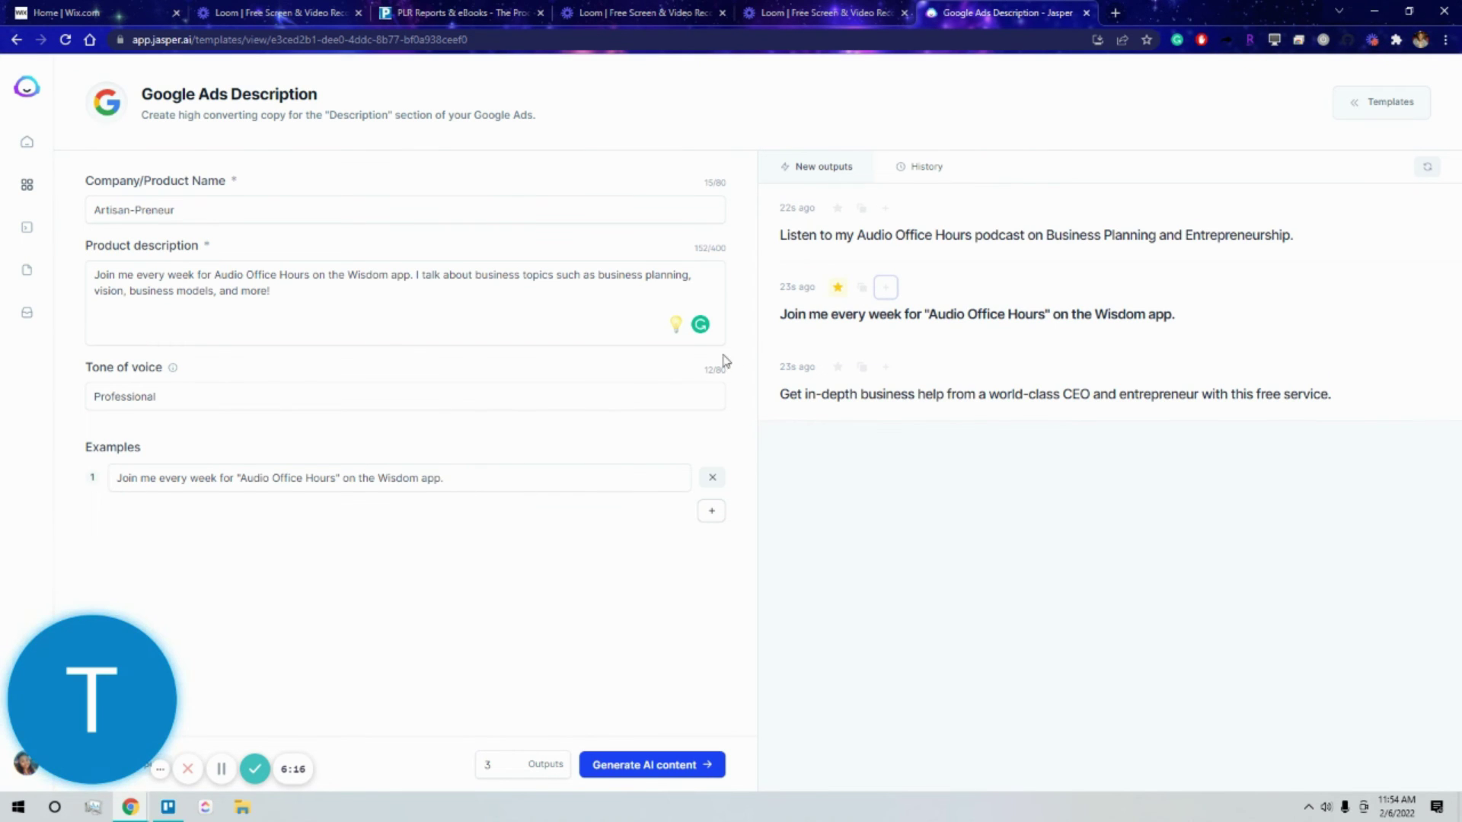
{"action": "left_click", "coordinate": [861, 287]}
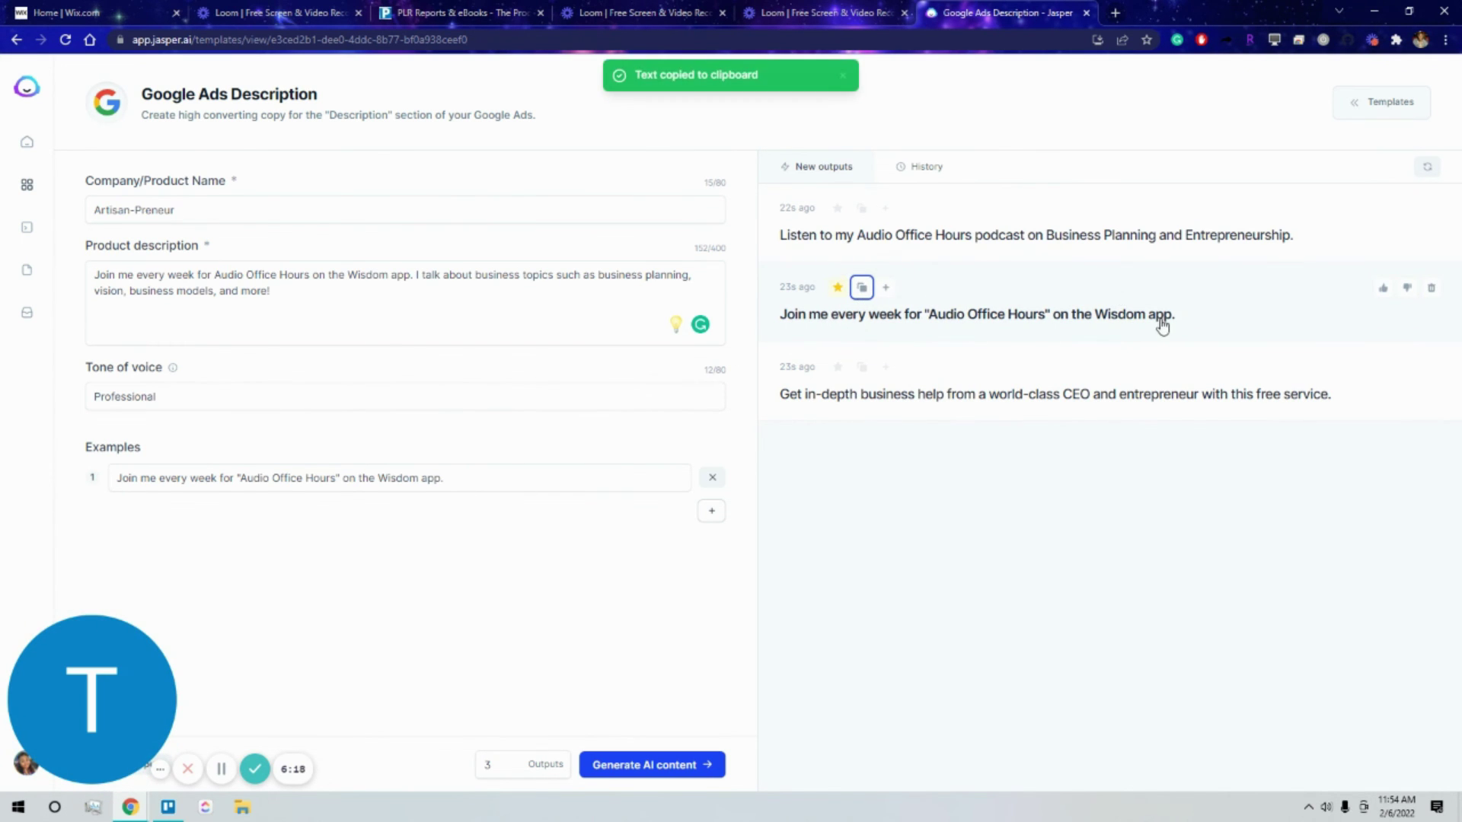
{"action": "left_click", "coordinate": [1382, 289]}
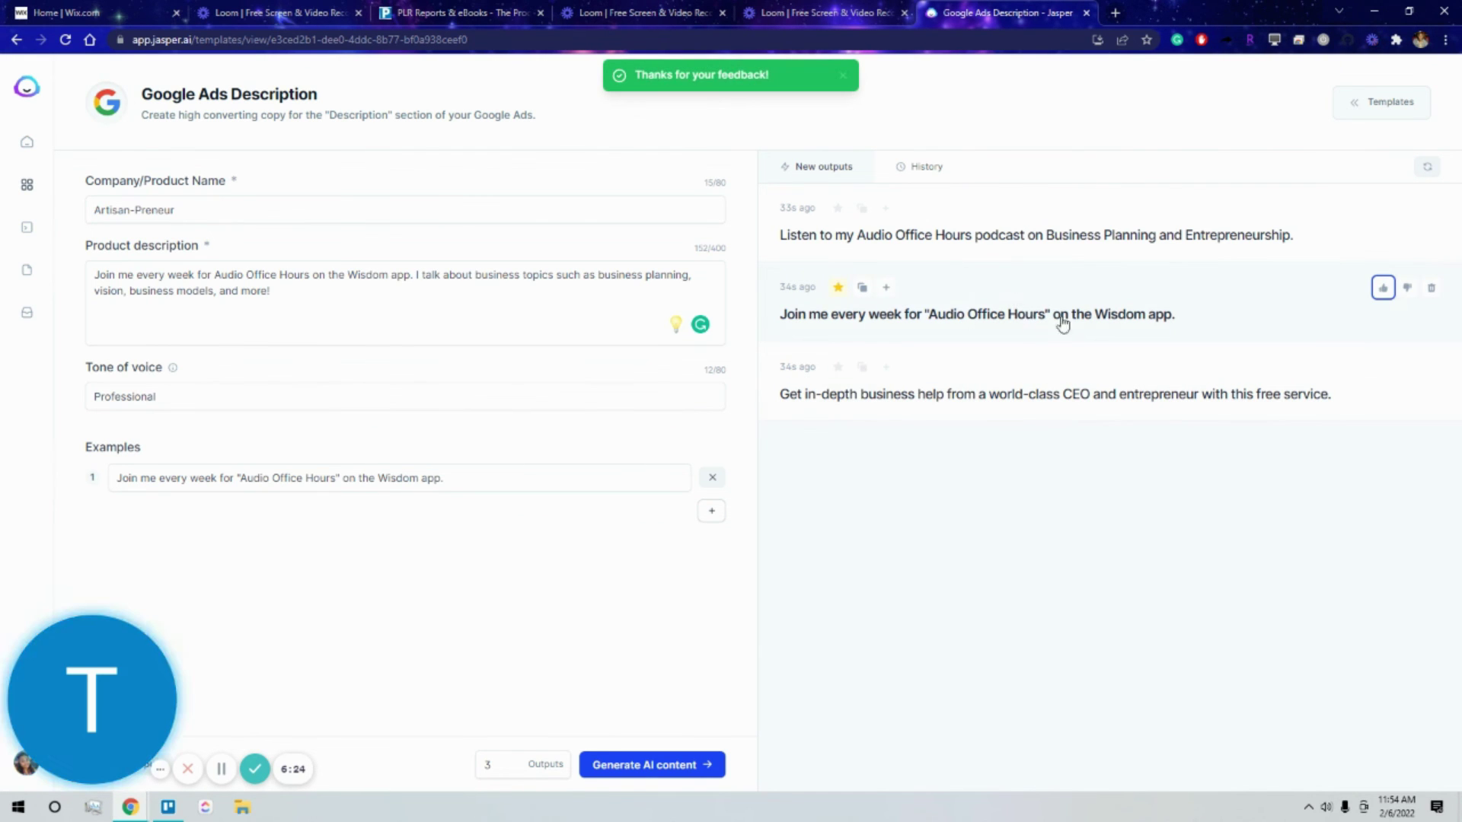
{"action": "left_click", "coordinate": [636, 765]}
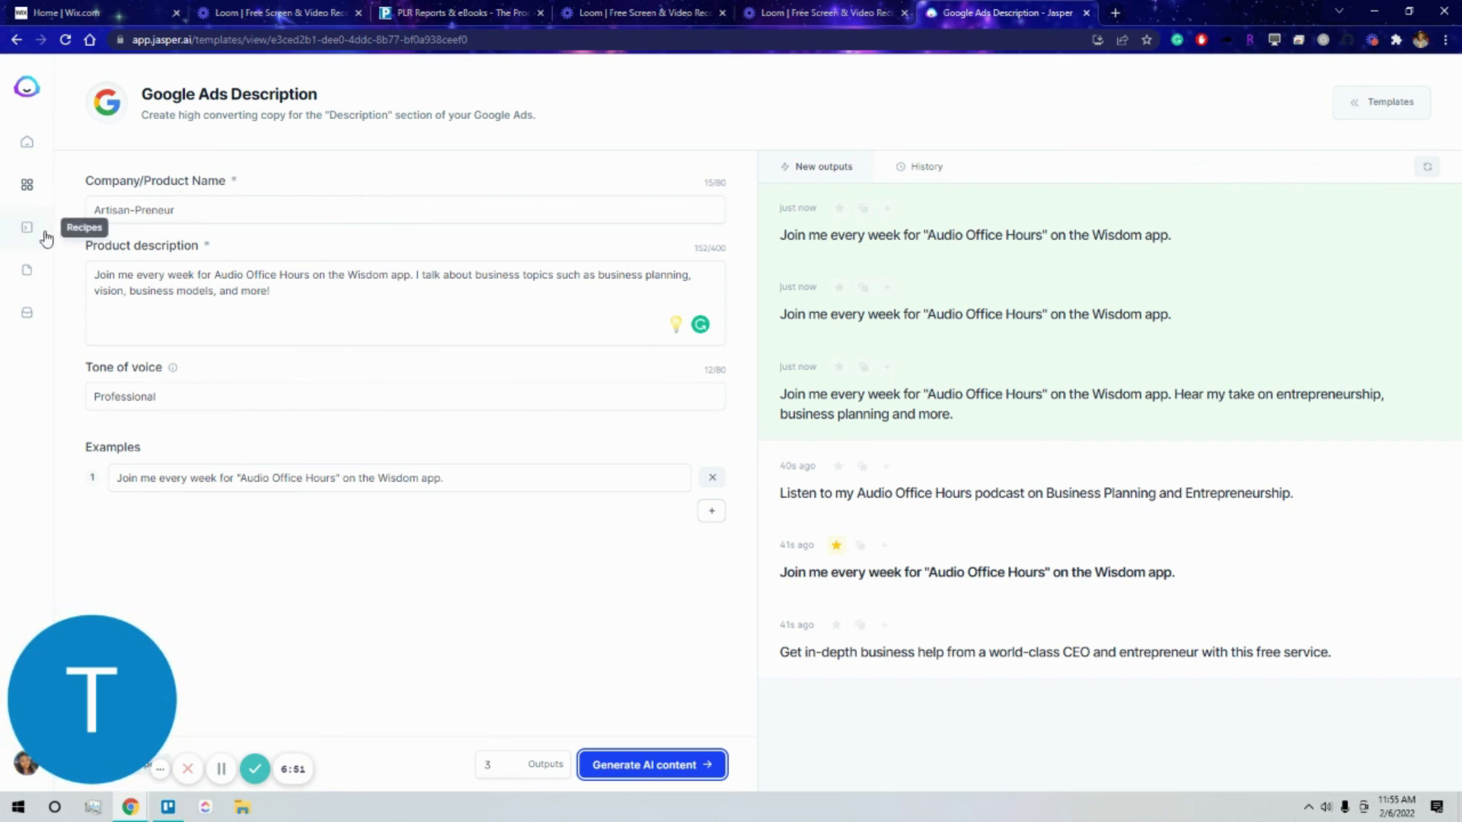
Go back to the full templates gallery from the description results.
{"action": "left_click", "coordinate": [27, 184]}
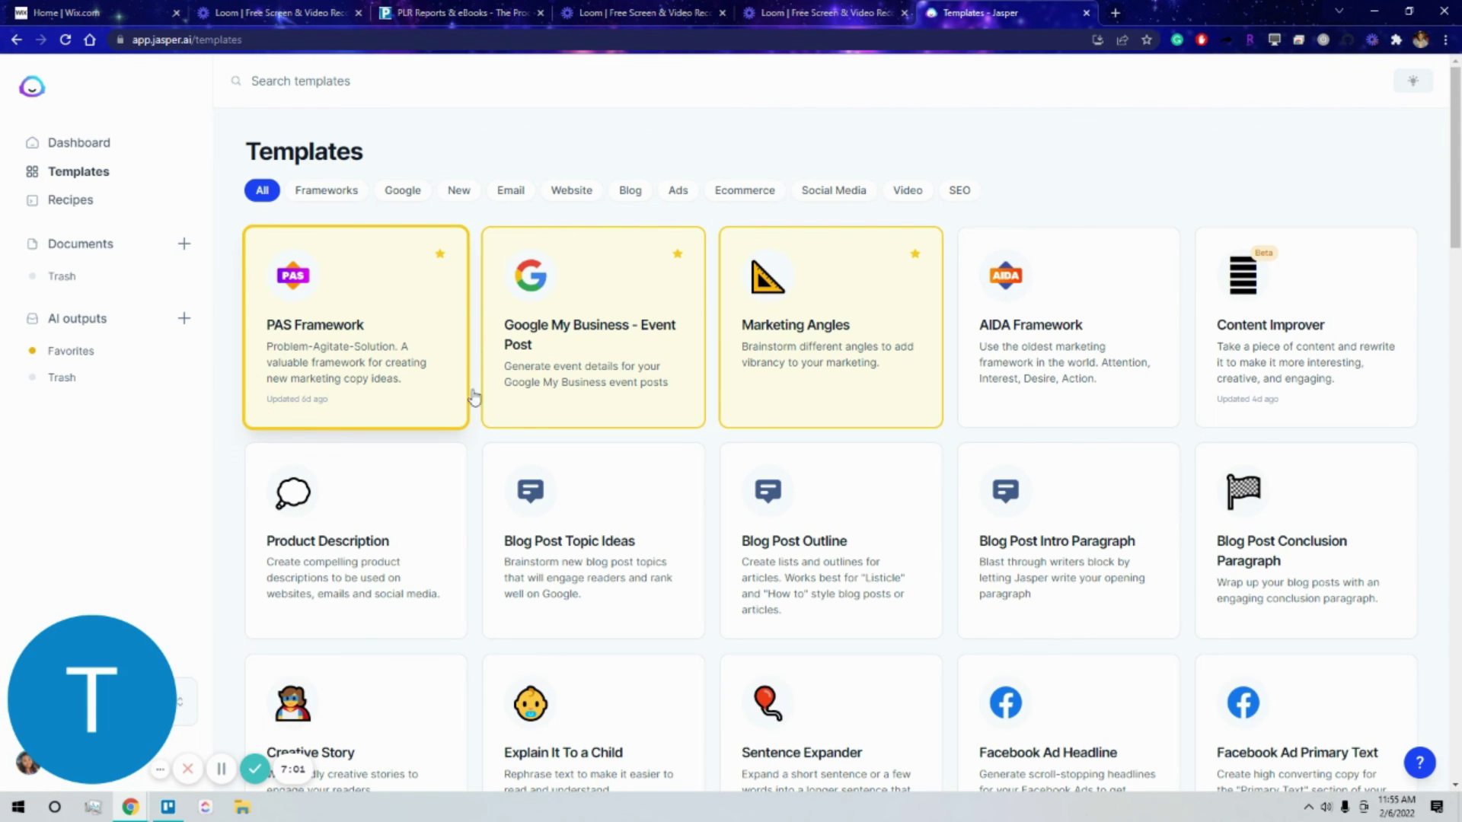
{"action": "scroll", "coordinate": [478, 428], "scroll_direction": "down", "scroll_amount": 3}
{"action": "scroll", "coordinate": [480, 434], "scroll_direction": "down", "scroll_amount": 2}
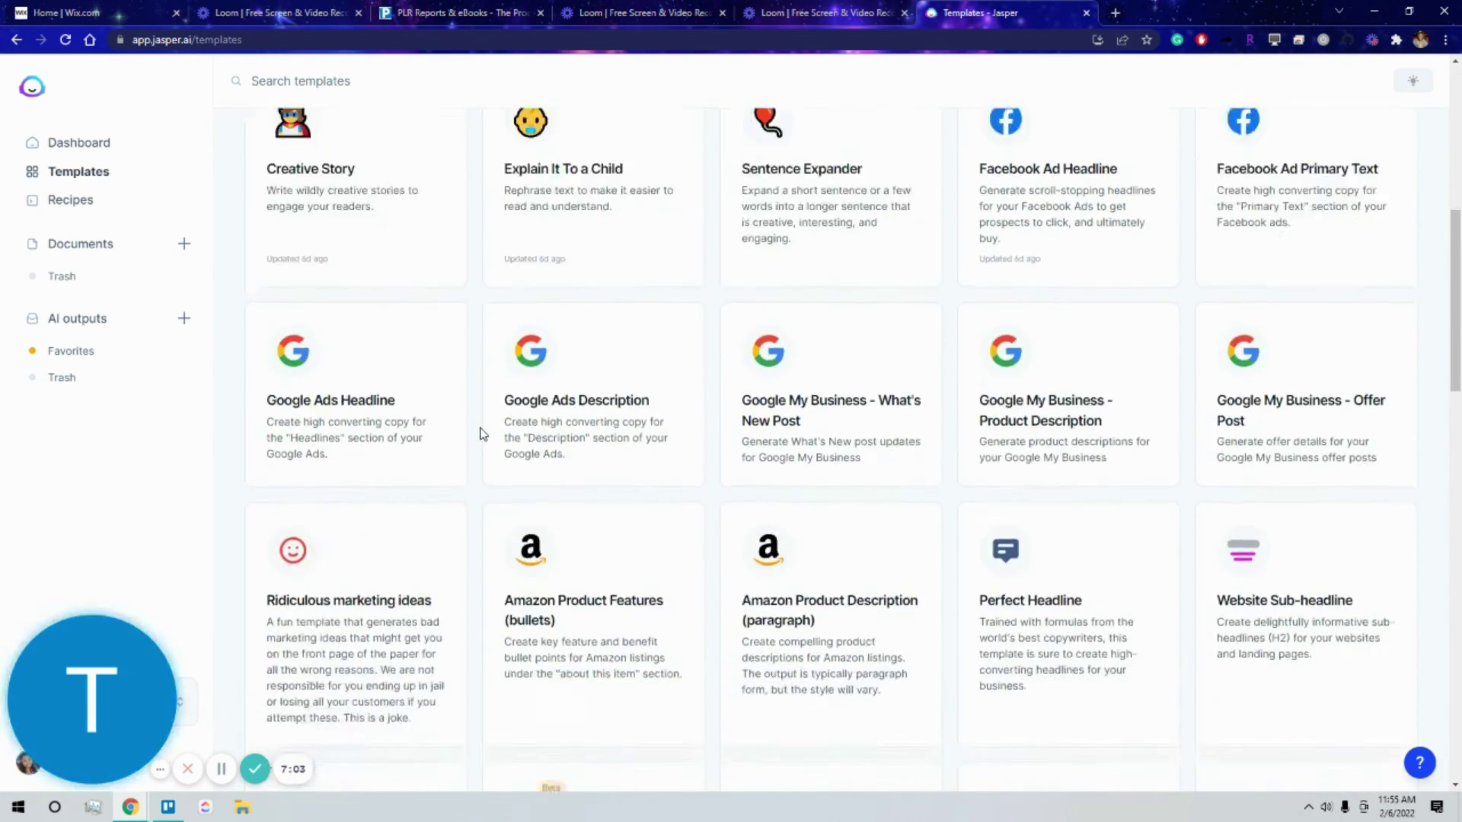
{"action": "scroll", "coordinate": [480, 434], "scroll_direction": "down", "scroll_amount": 2}
{"action": "scroll", "coordinate": [481, 435], "scroll_direction": "down", "scroll_amount": 3}
{"action": "scroll", "coordinate": [480, 435], "scroll_direction": "down", "scroll_amount": 2}
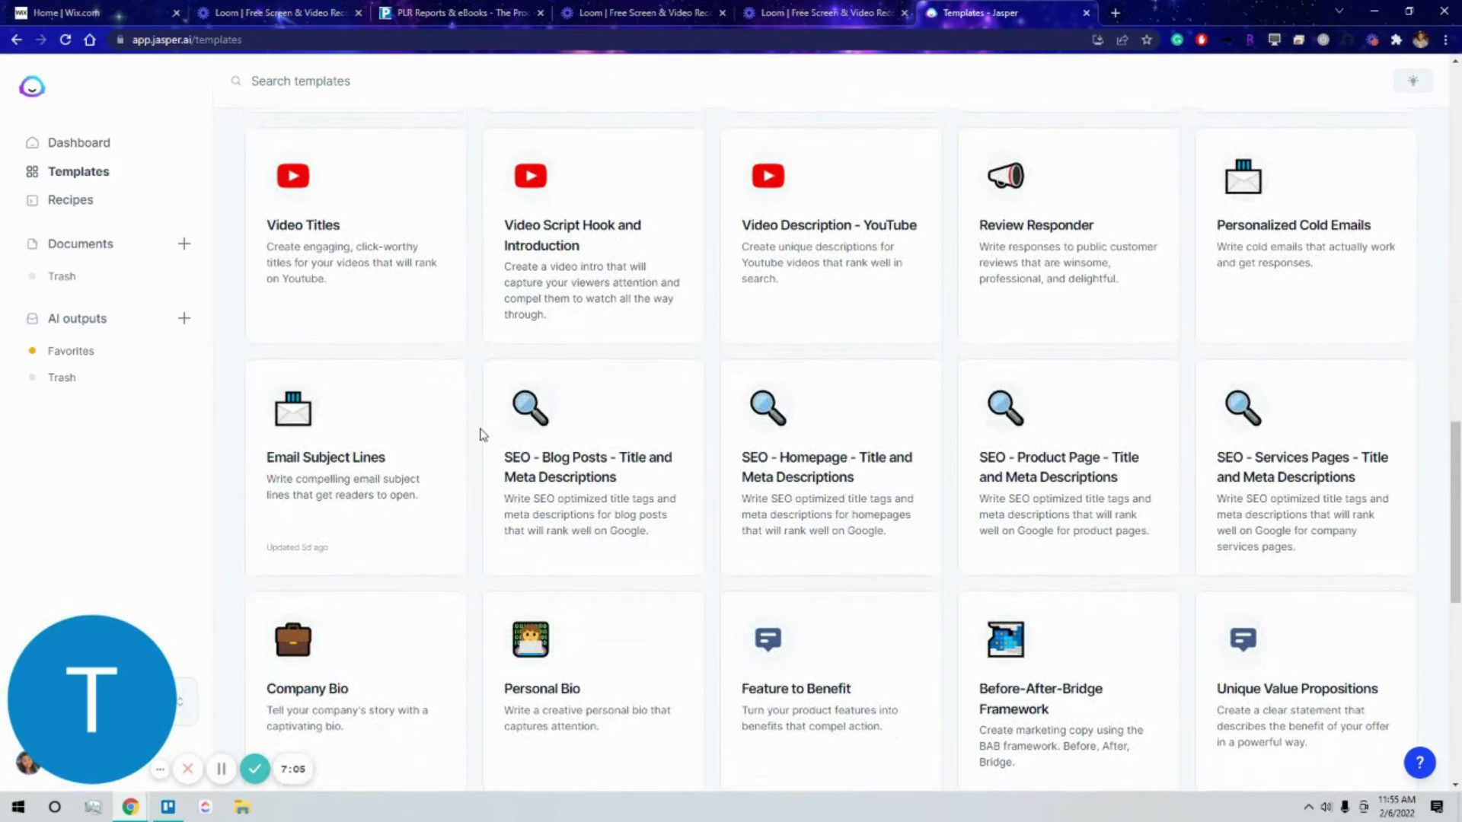
{"action": "scroll", "coordinate": [480, 434], "scroll_direction": "down", "scroll_amount": 1}
{"action": "scroll", "coordinate": [473, 434], "scroll_direction": "down", "scroll_amount": 1}
{"action": "scroll", "coordinate": [468, 433], "scroll_direction": "down", "scroll_amount": 1}
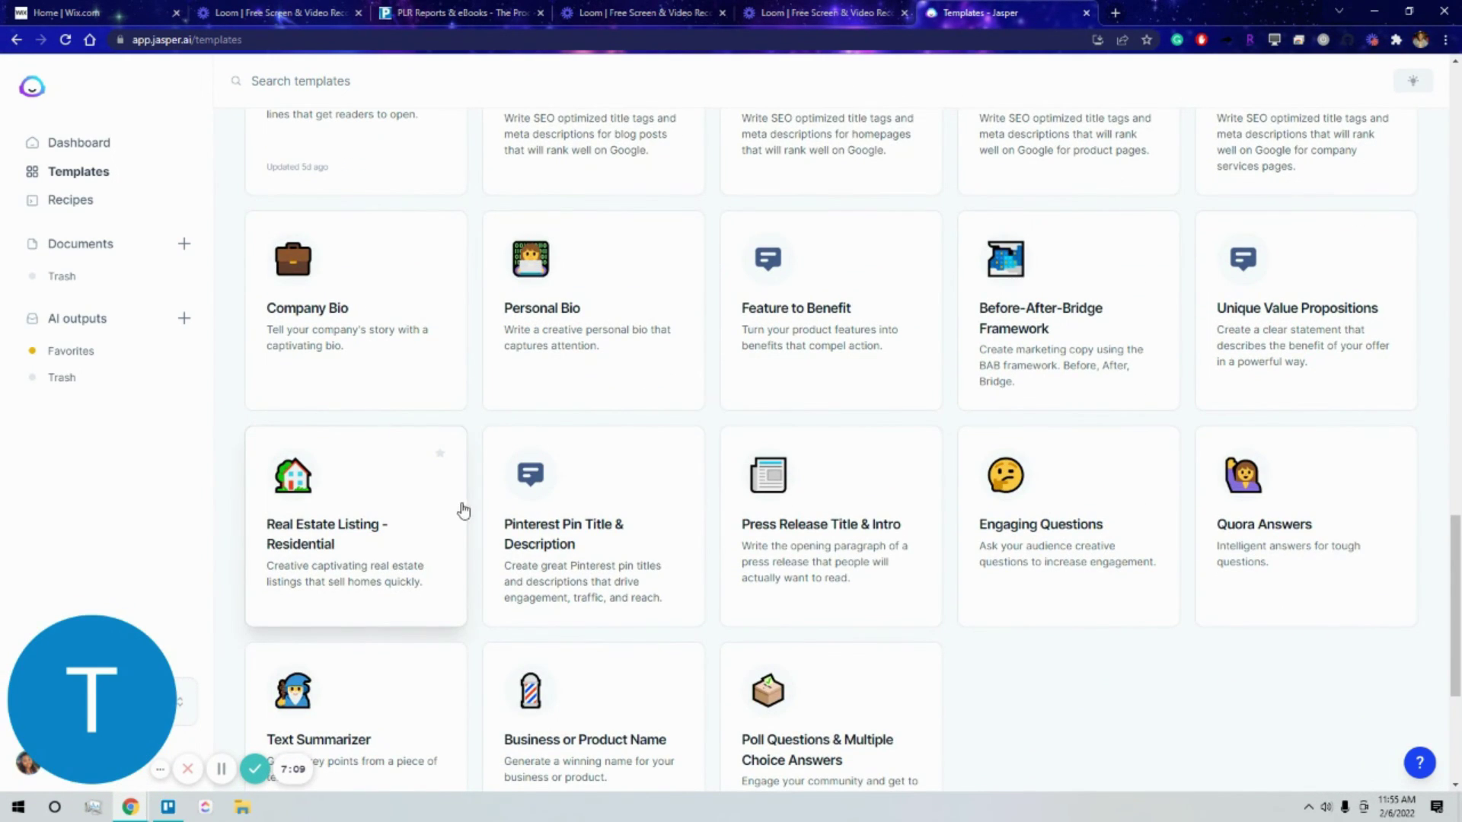
{"action": "scroll", "coordinate": [459, 512], "scroll_direction": "down", "scroll_amount": 2}
{"action": "scroll", "coordinate": [459, 512], "scroll_direction": "up", "scroll_amount": 5}
{"action": "scroll", "coordinate": [457, 513], "scroll_direction": "up", "scroll_amount": 5}
{"action": "scroll", "coordinate": [456, 513], "scroll_direction": "up", "scroll_amount": 5}
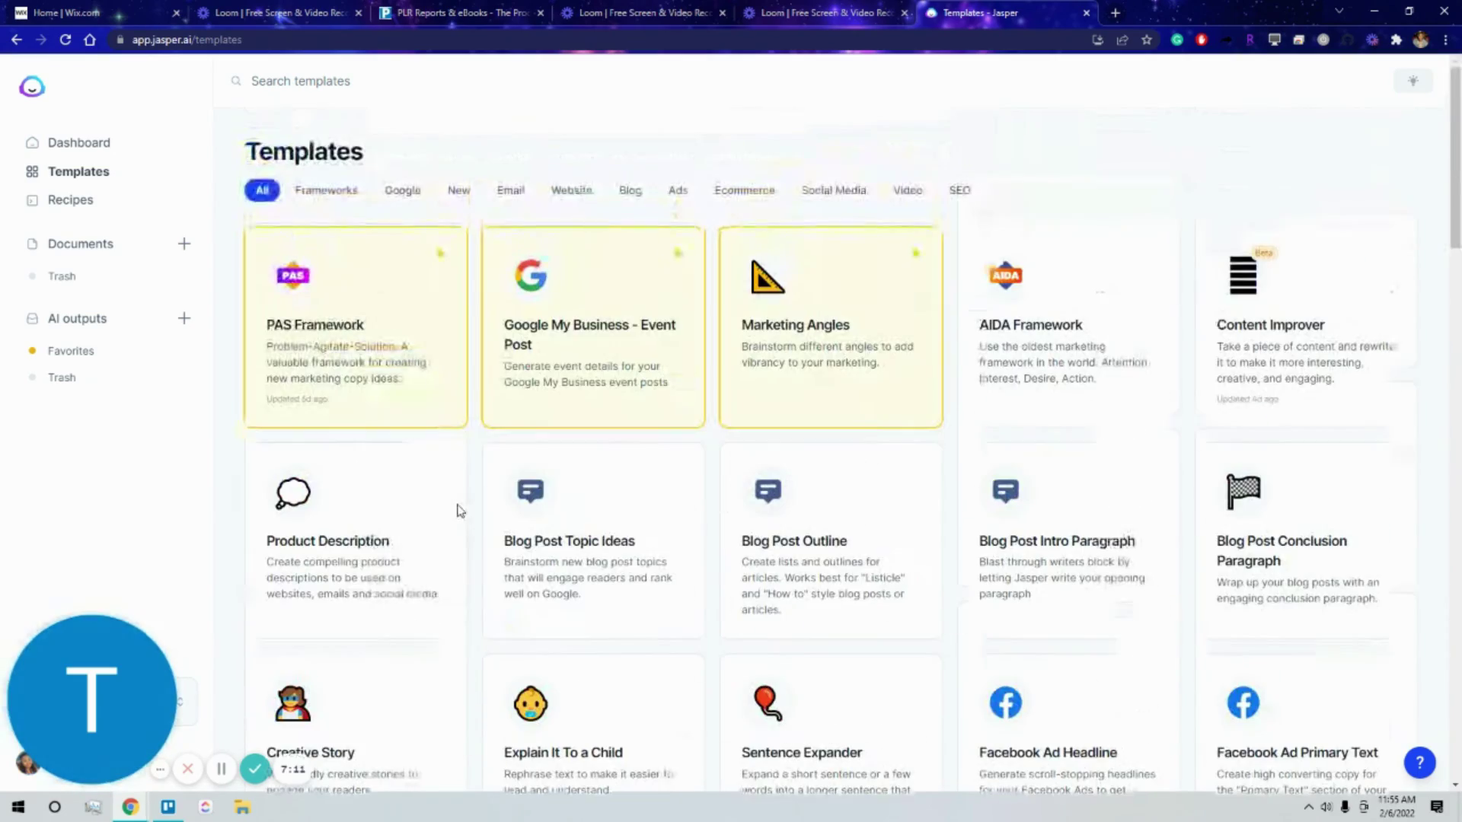